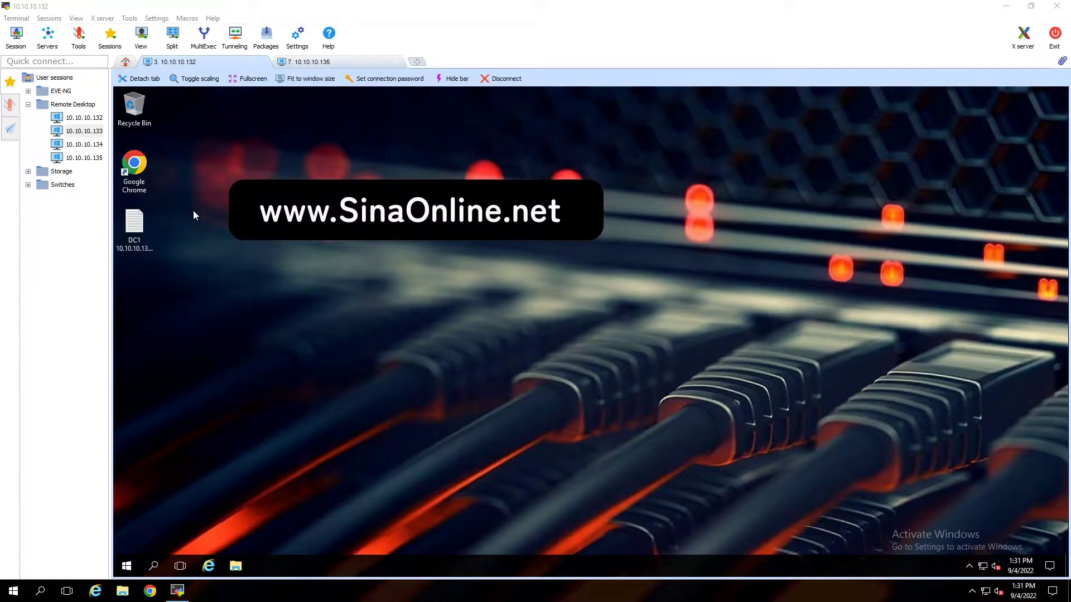
Check the 10.10.10.135 client session, then return to the 10.10.10.132 DC1 desktop.
left_click(335, 62)
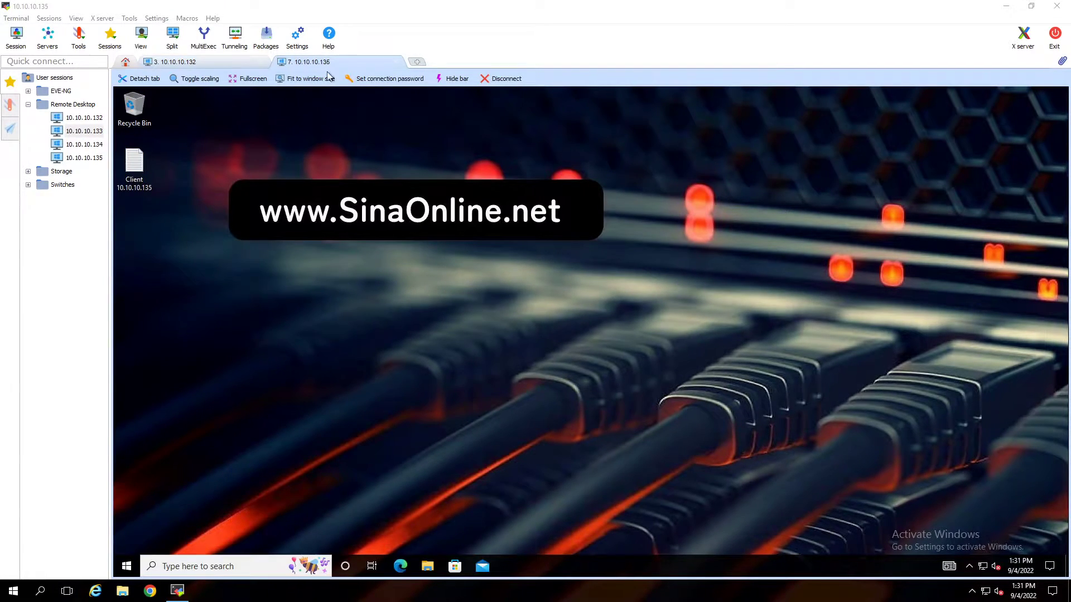
left_click(225, 59)
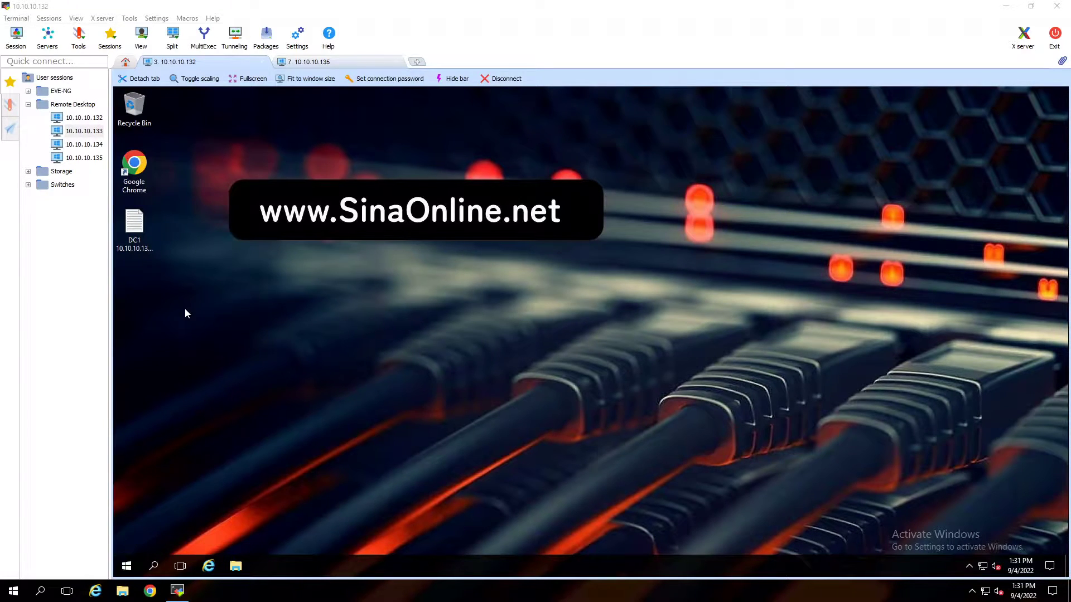
Search Chrome for 'download bginfo' and download BGInfo.zip from the Microsoft Docs BgInfo page.
double_click(146, 181)
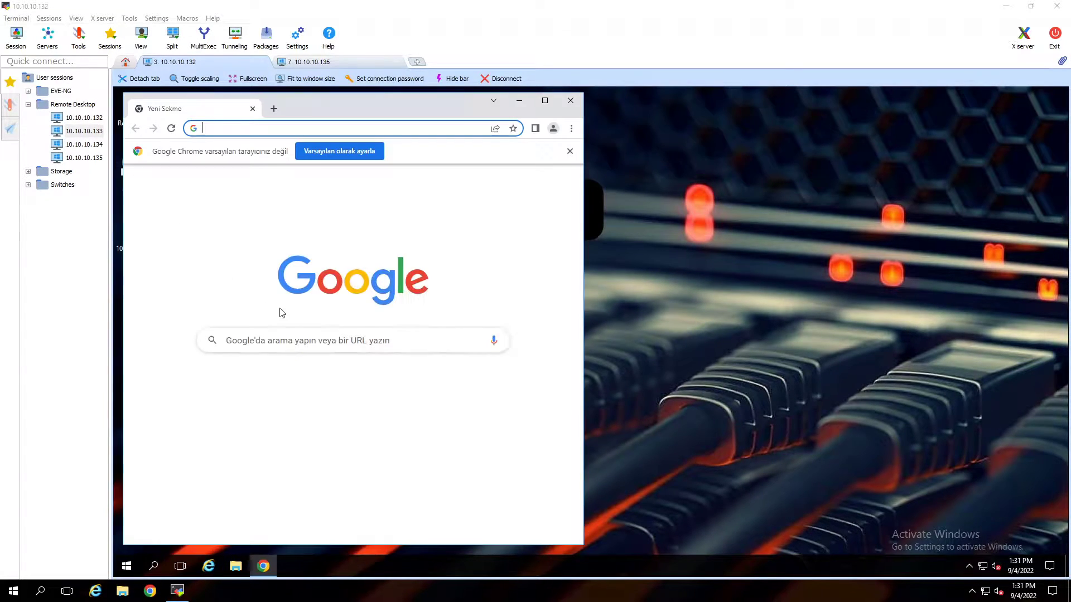
type("downloa")
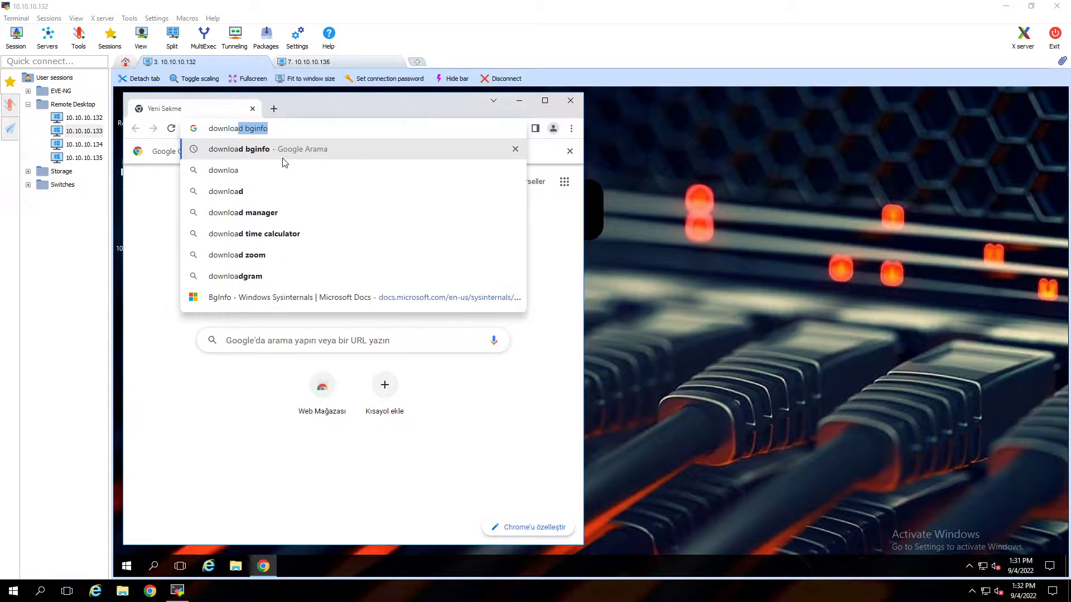
type("d bginfo")
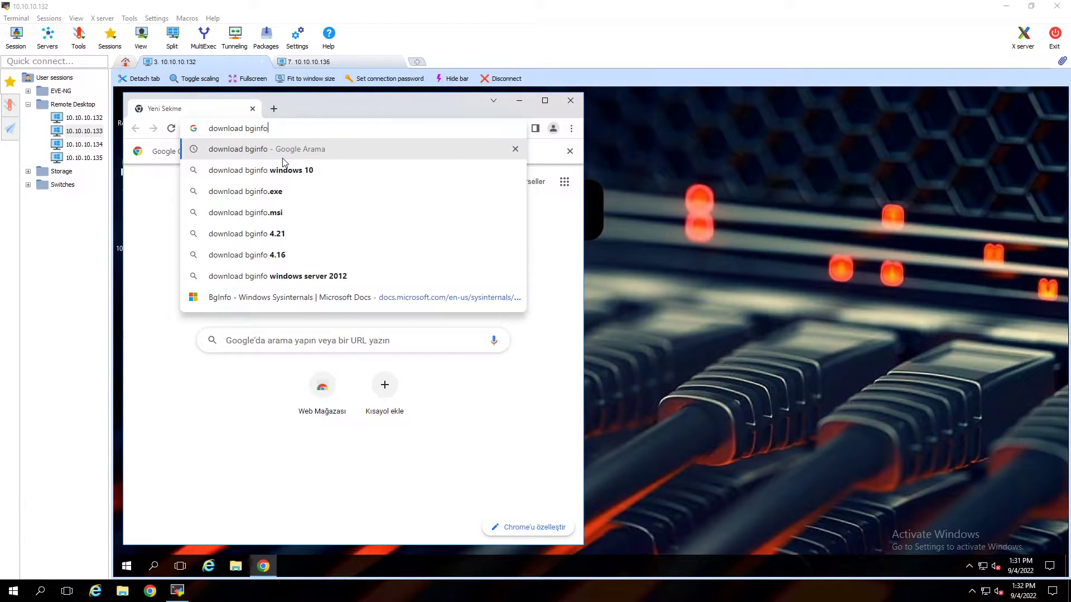
key("Return")
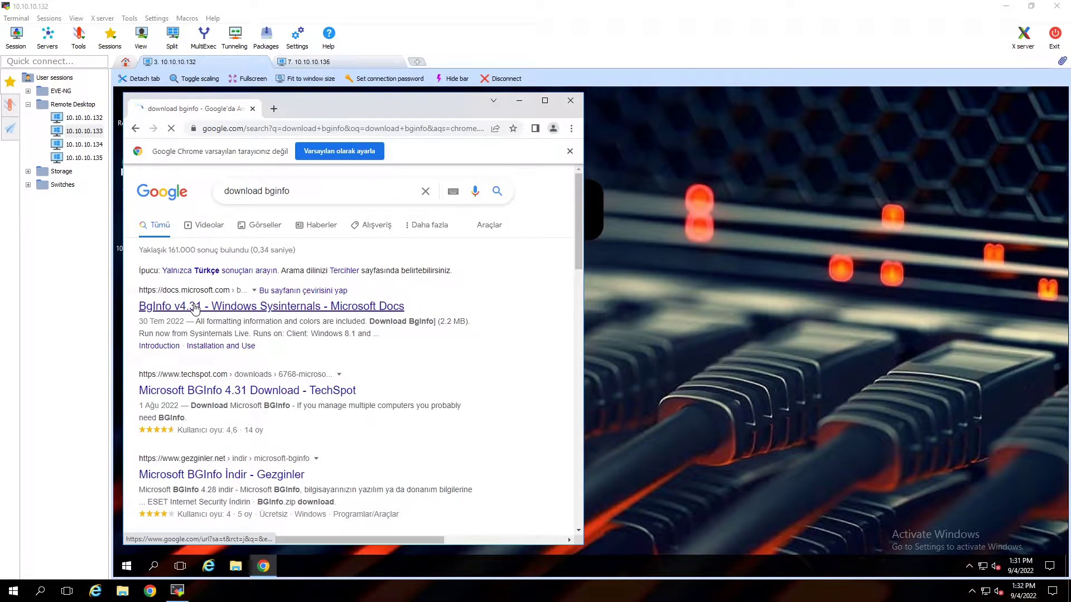
left_click(195, 308)
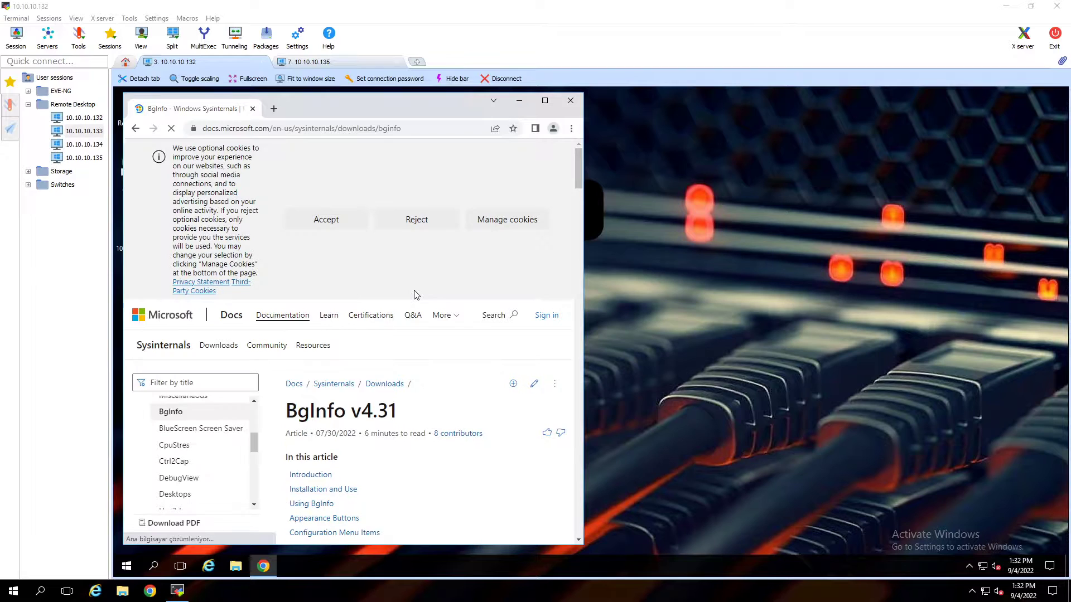
scroll(415, 294, "down", 3)
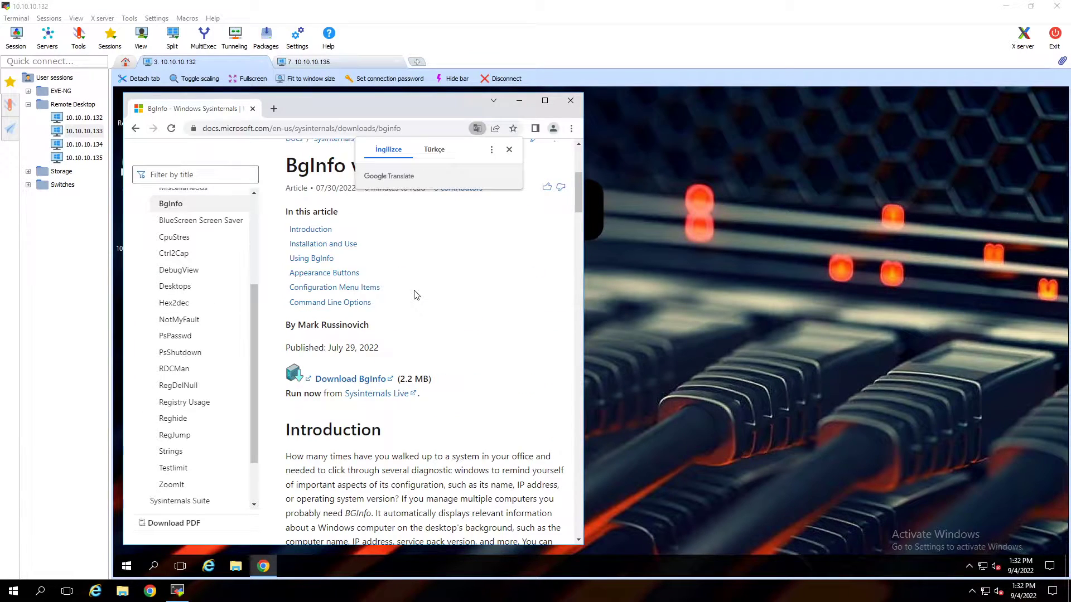
left_click(355, 380)
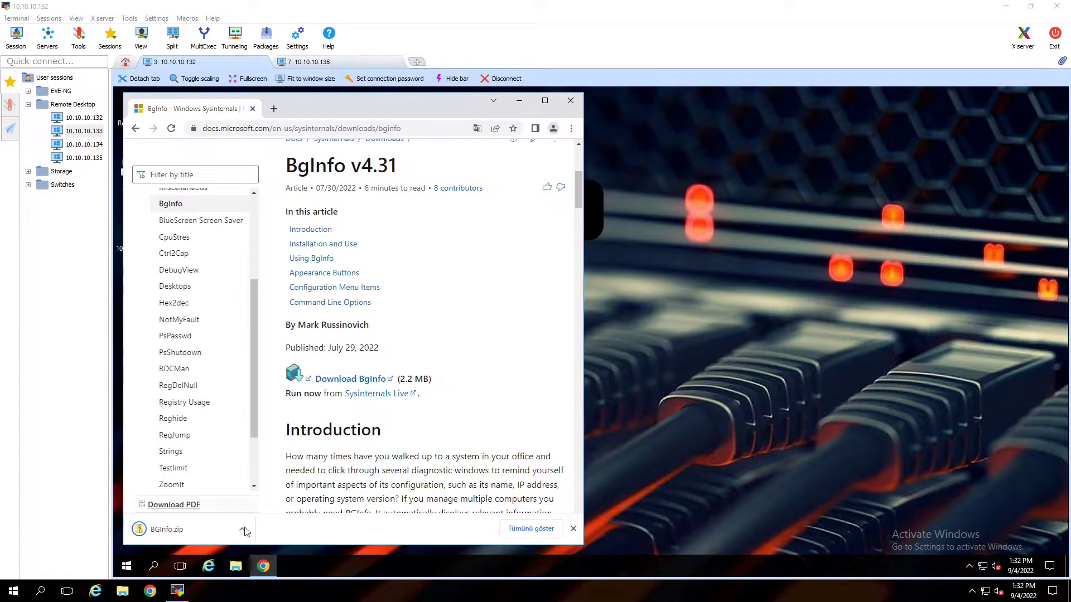
Show the downloaded BGInfo.zip in its folder and close Chrome.
left_click(245, 528)
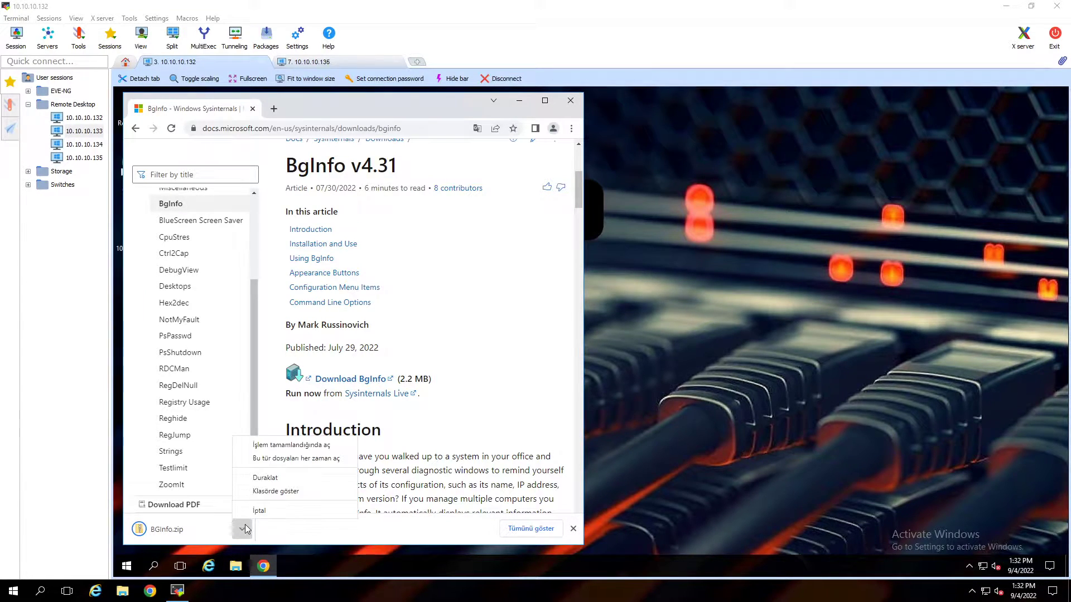
left_click(273, 491)
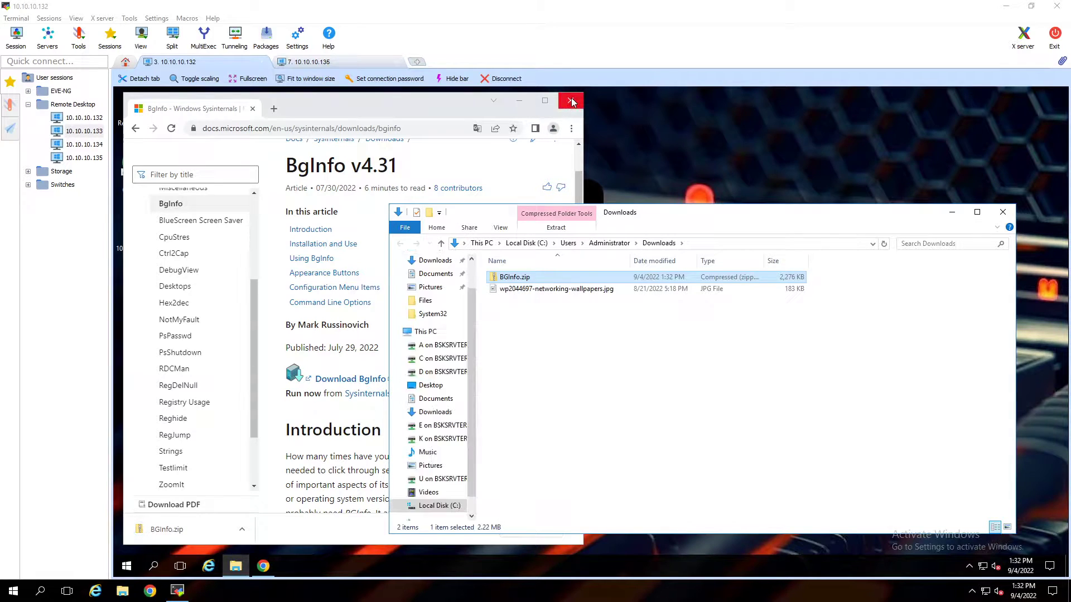
left_click(566, 101)
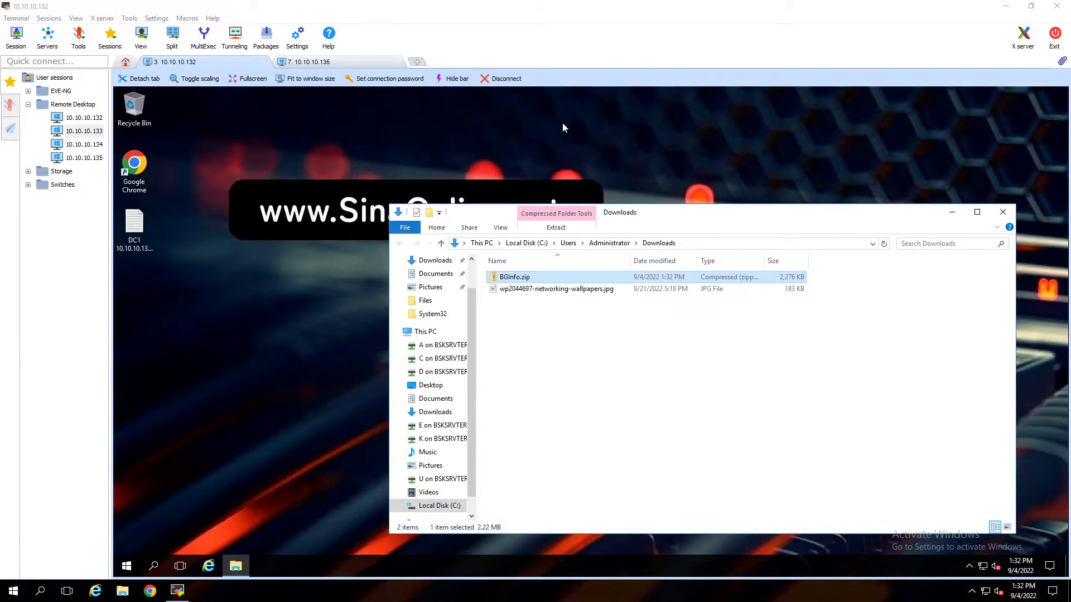
Extract BGInfo.zip into Downloads\BGInfo and arrange the extracted folder's window.
right_click(520, 279)
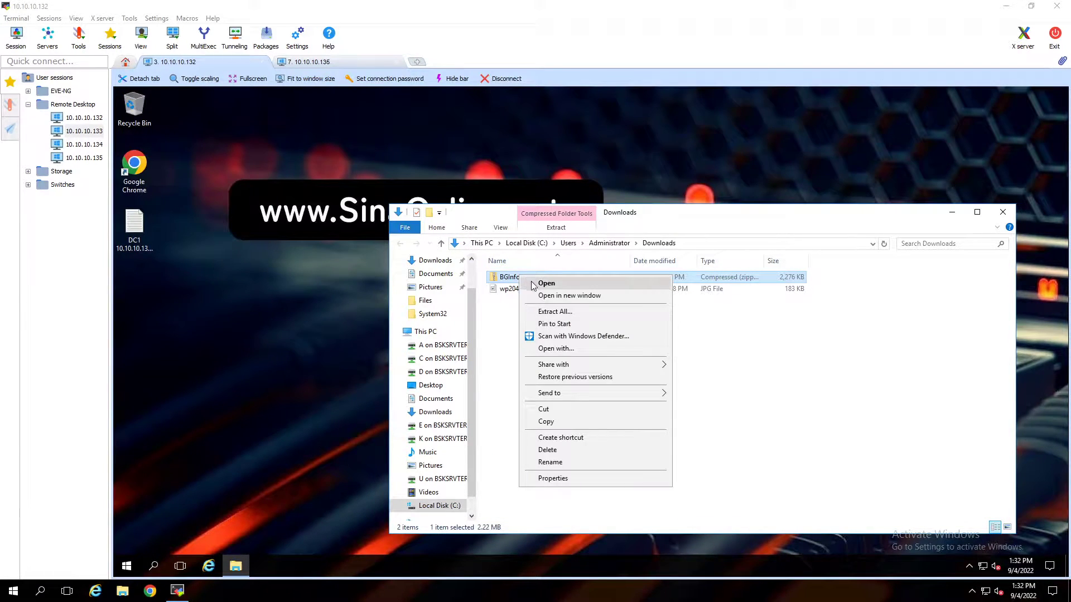
left_click(563, 315)
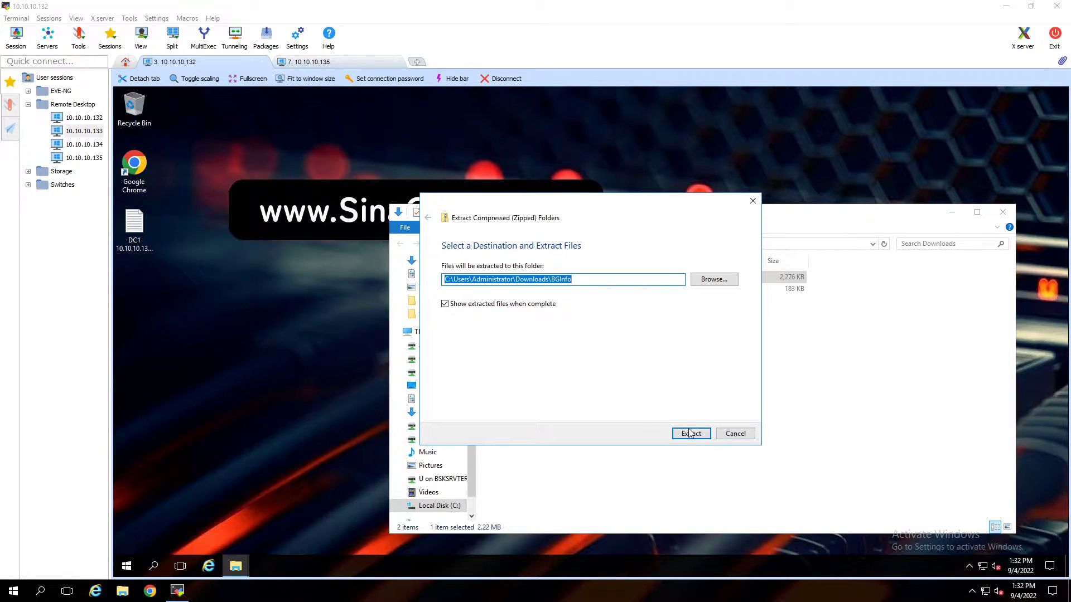
left_click(691, 434)
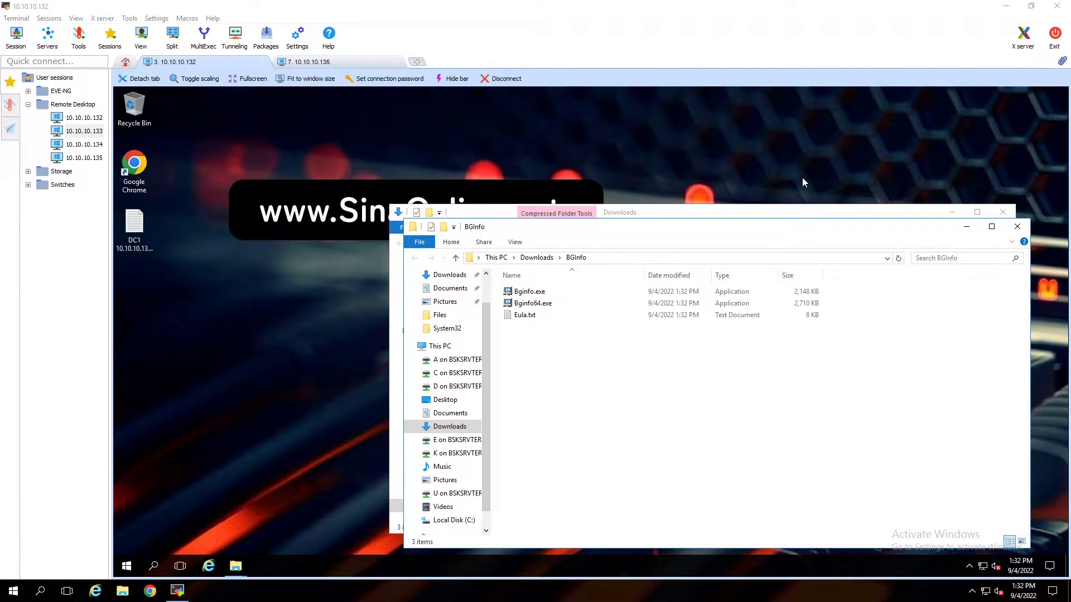
left_click(1003, 212)
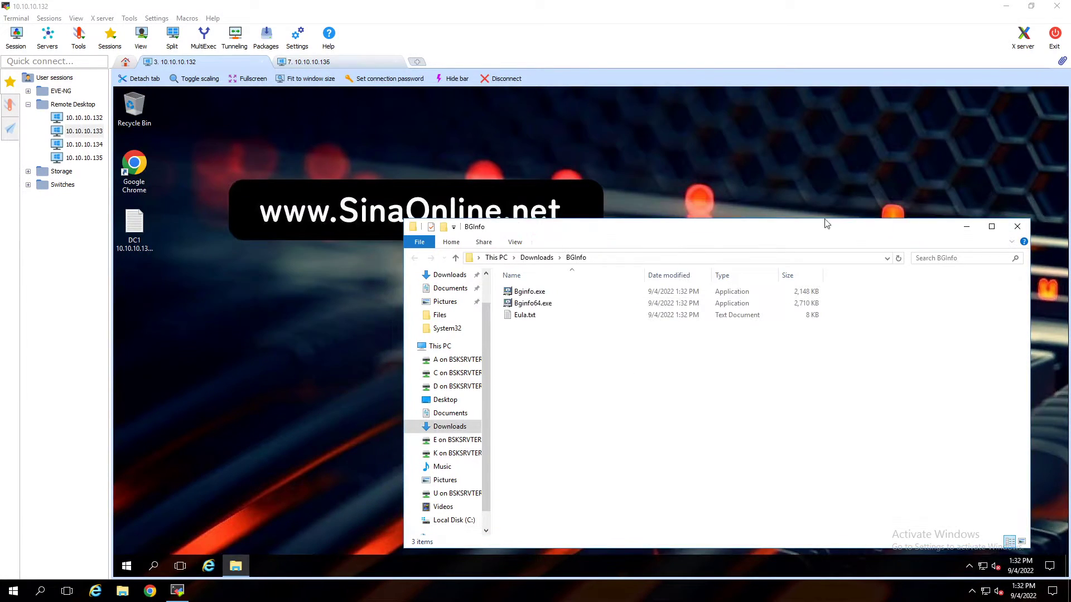
left_click_drag(806, 236, 623, 260)
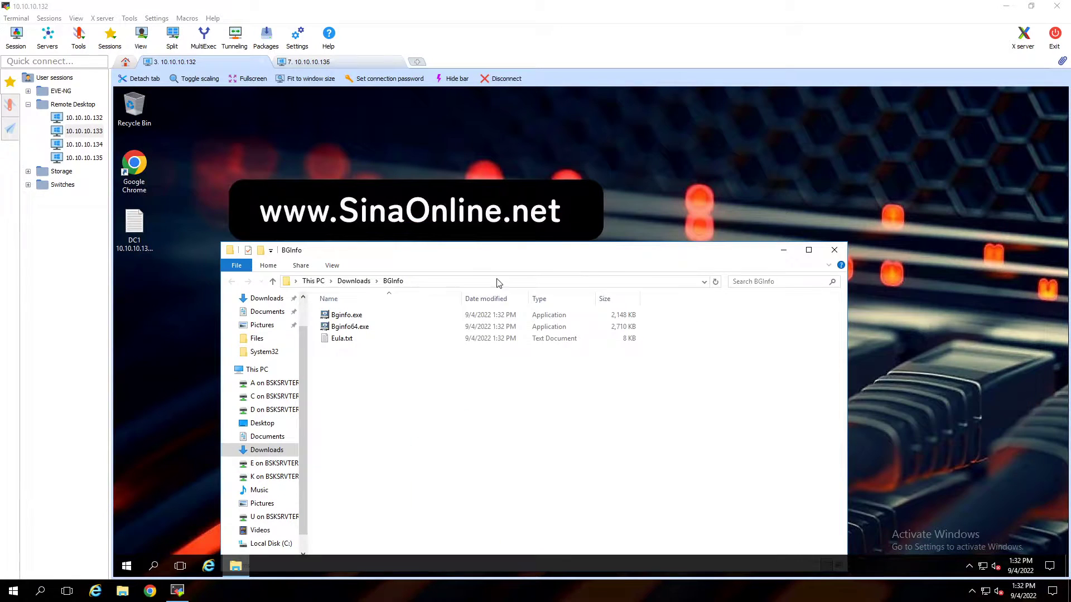
Run Bginfo64.exe past the security warning and apply its default fields to the desktop.
double_click(359, 328)
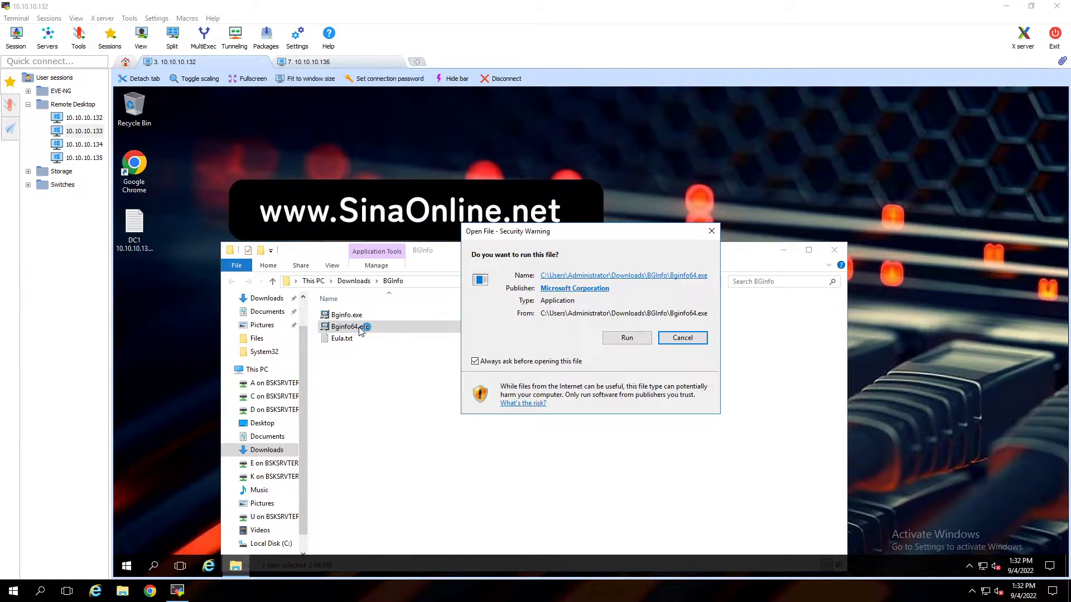
left_click(625, 339)
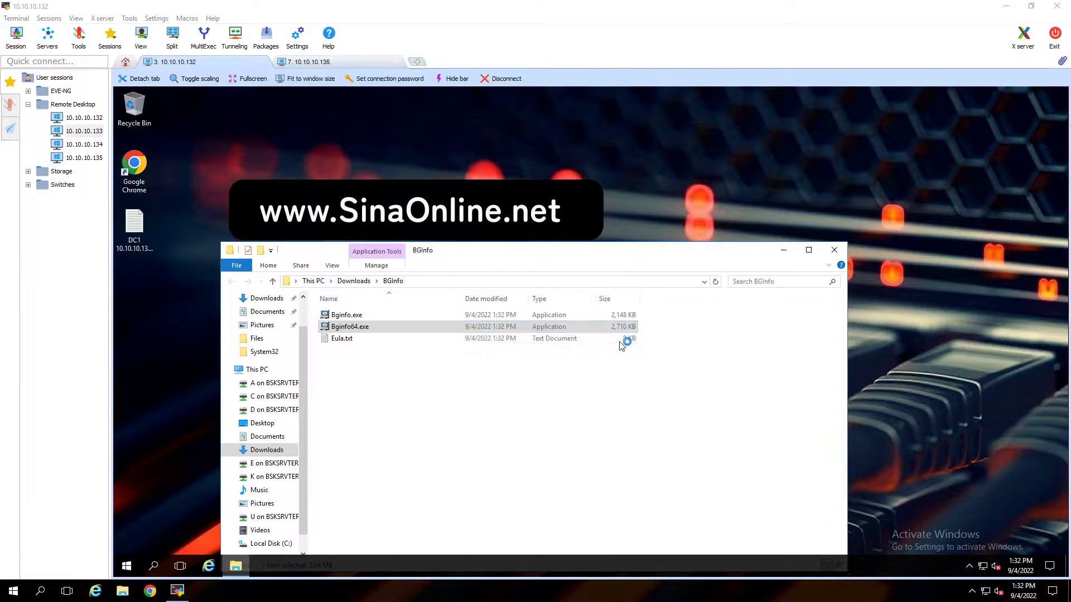
left_click(421, 282)
left_click(568, 199)
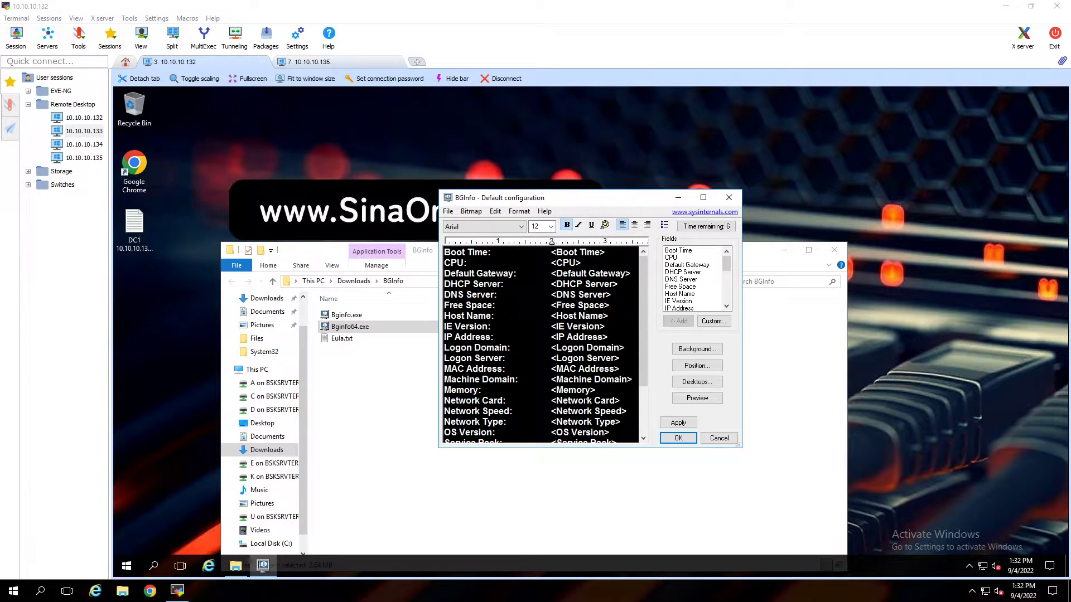
scroll(586, 401, "down", 2)
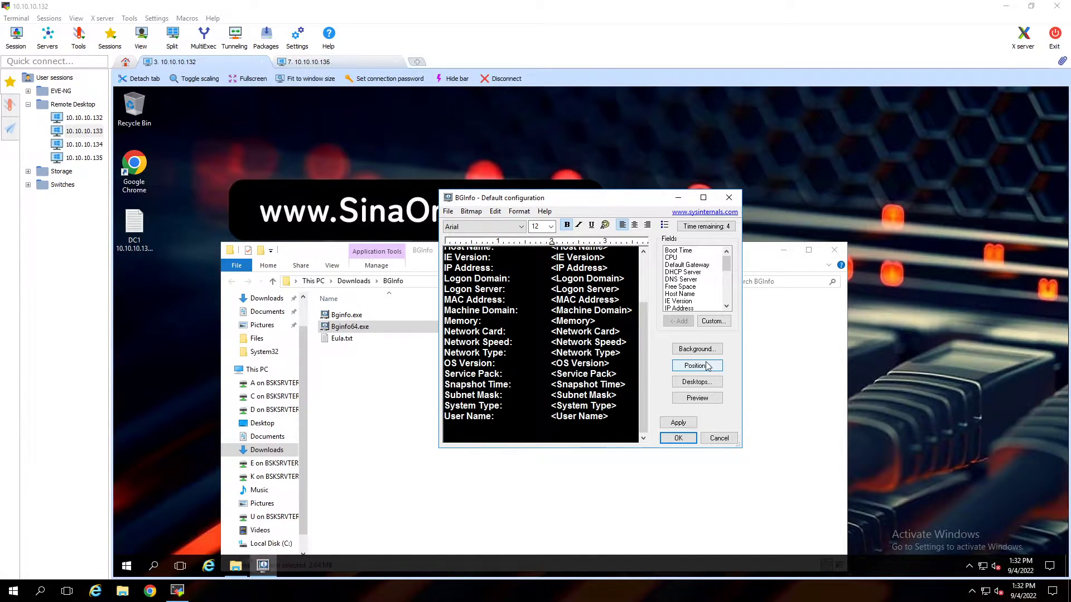
left_click(677, 422)
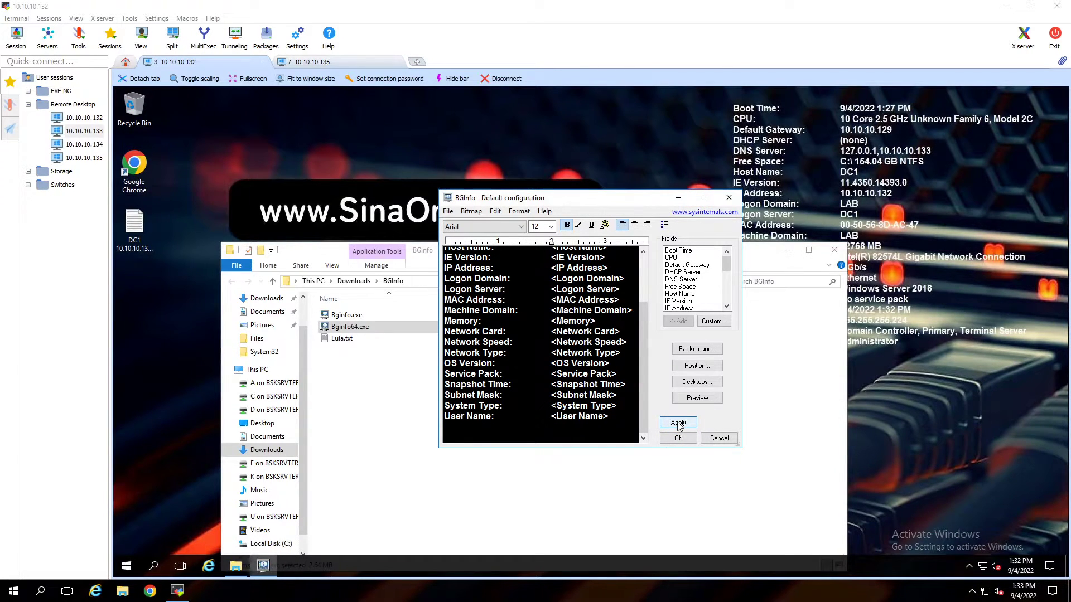
Set BGInfo's screen position to bottom right and apply it.
left_click(708, 368)
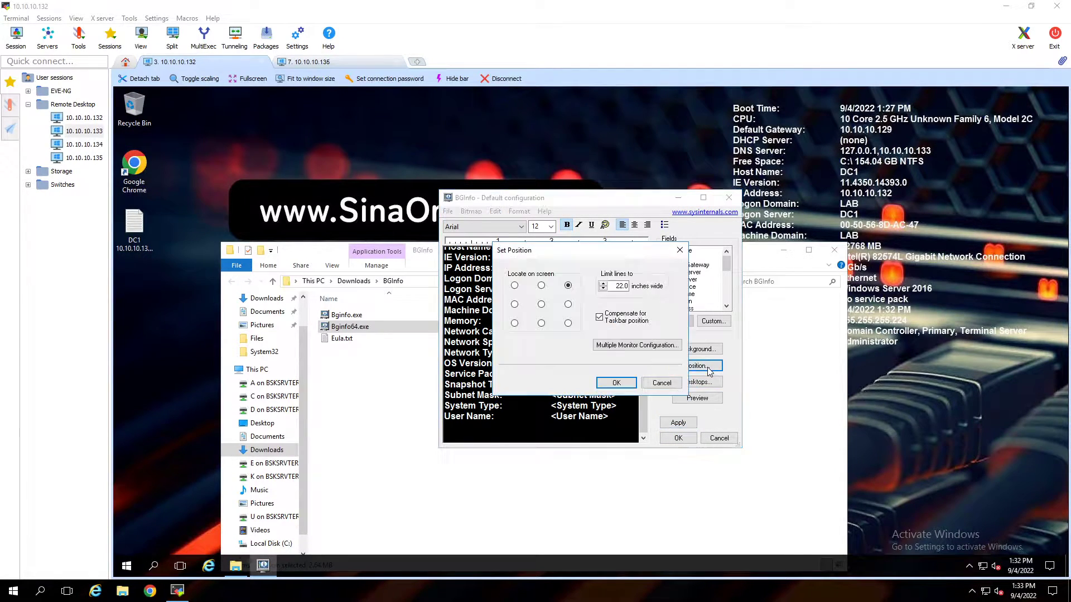
left_click(567, 323)
left_click(616, 383)
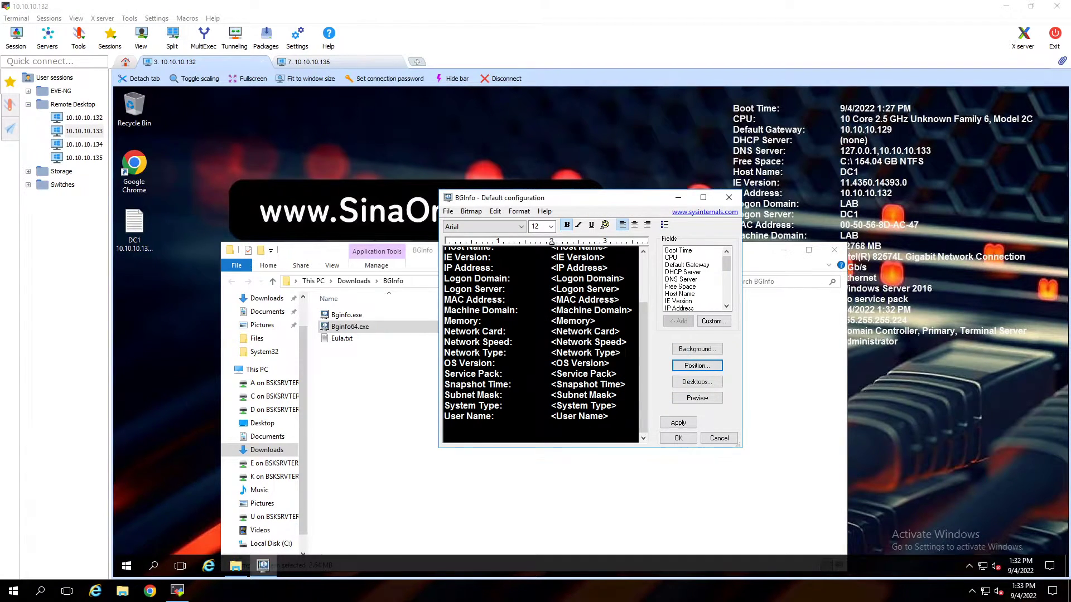
left_click(679, 425)
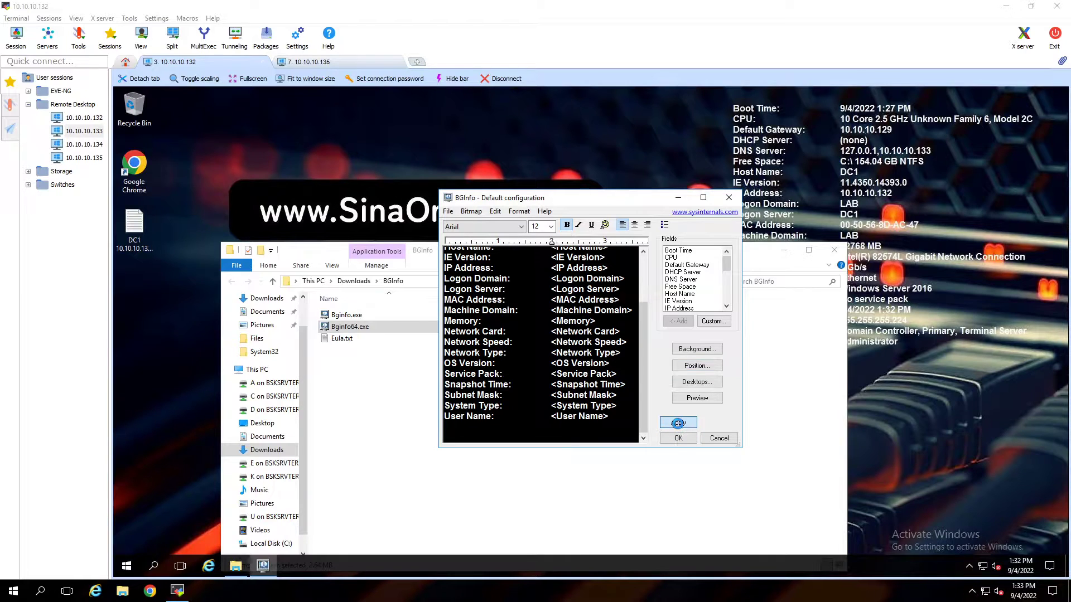
left_click(695, 370)
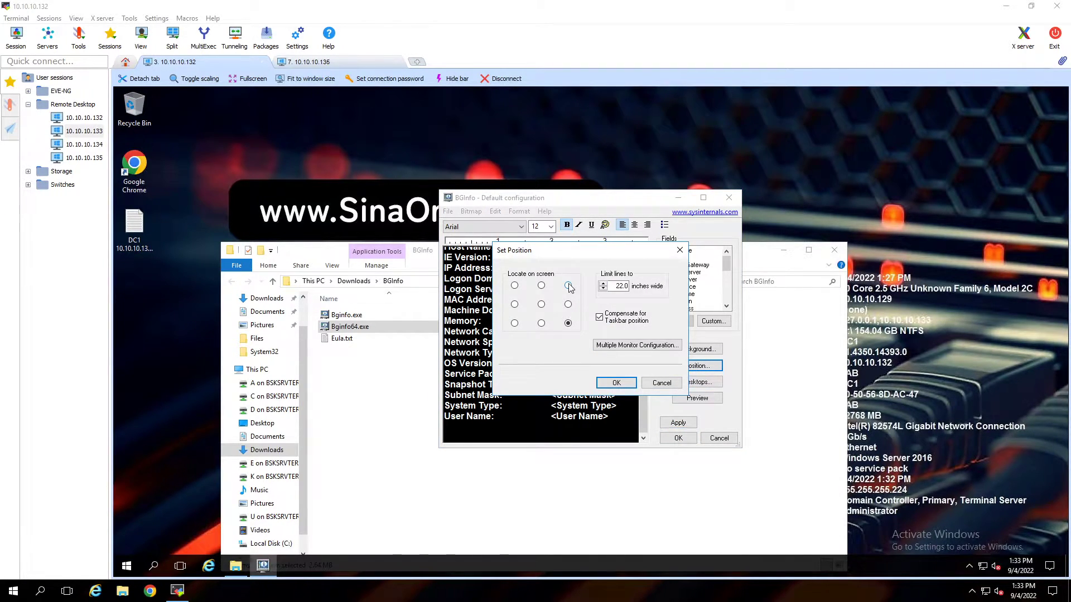
left_click(617, 383)
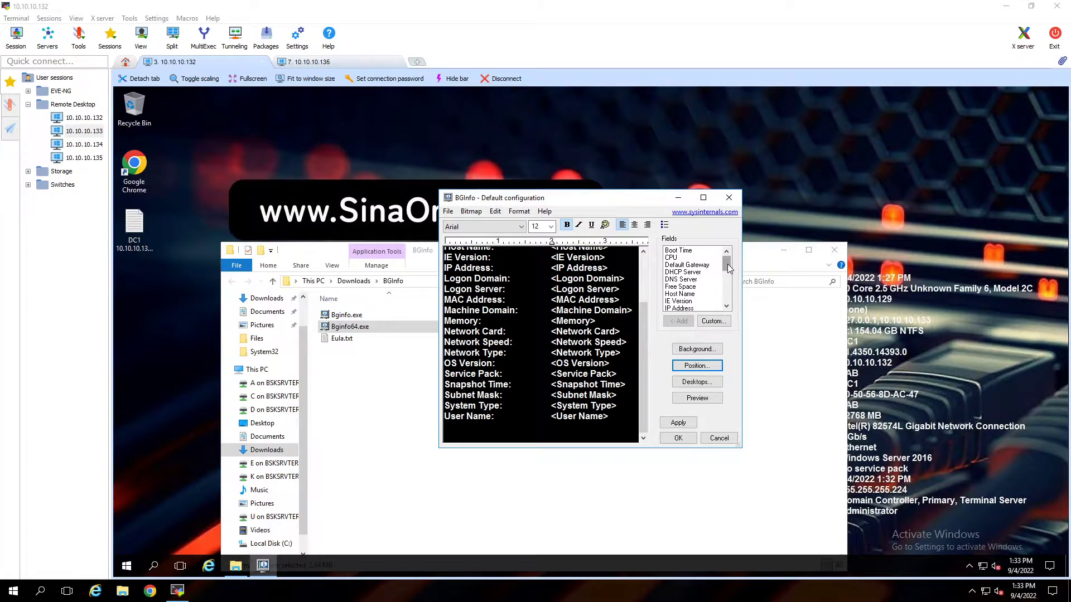
Add the Volumes field to the BGInfo text and apply it.
left_click_drag(726, 266, 725, 314)
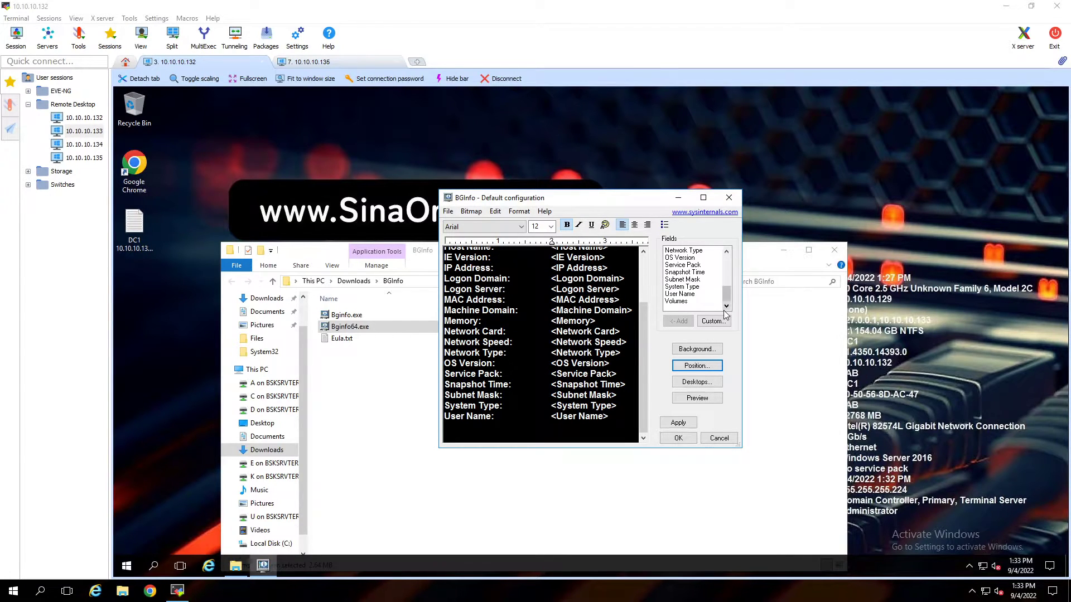
left_click(685, 302)
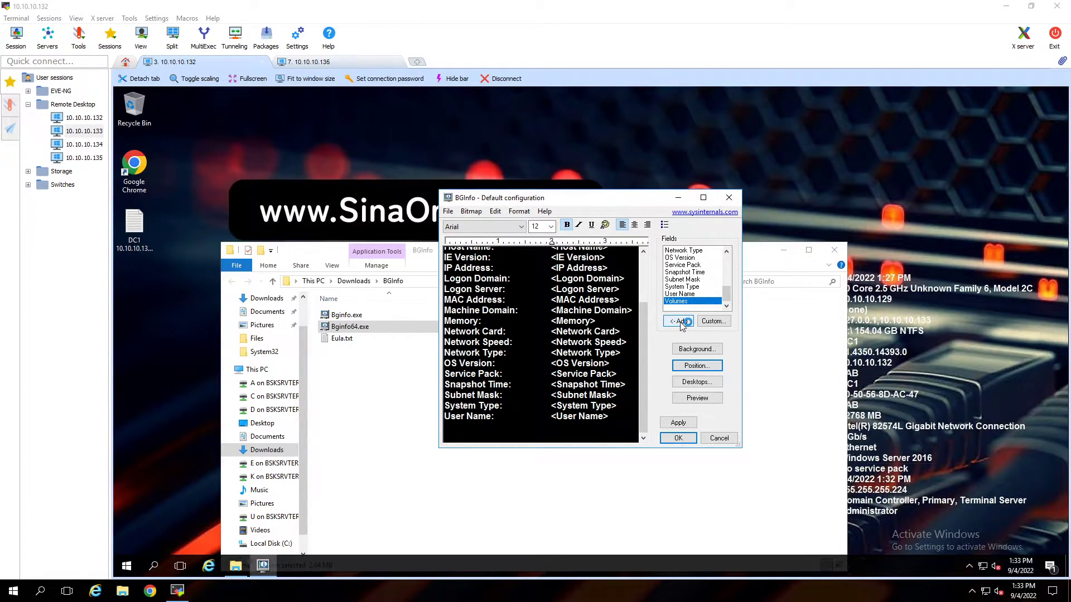
left_click(680, 321)
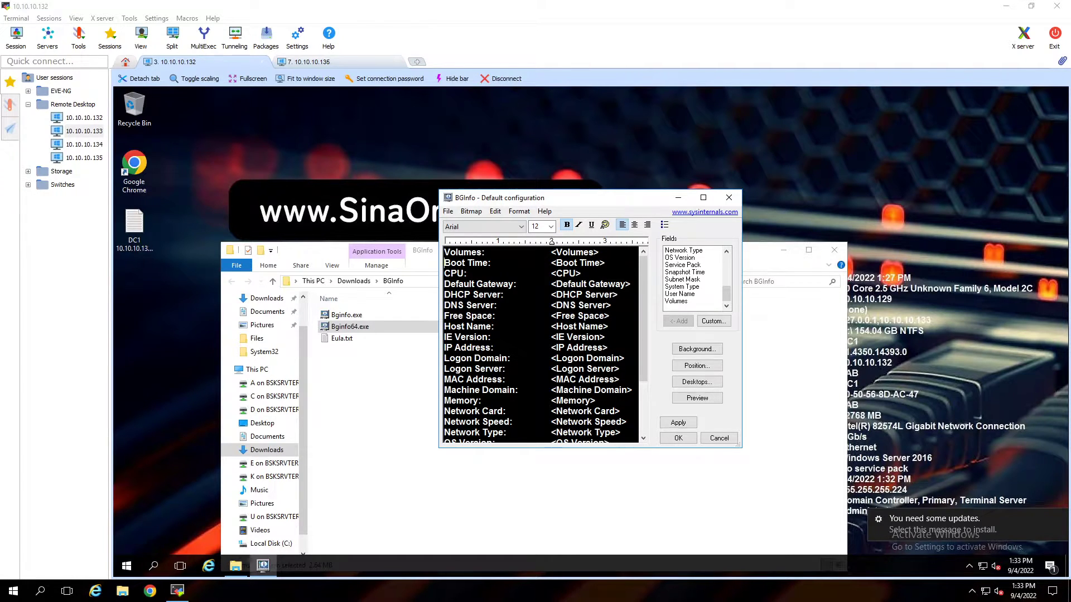
left_click(678, 424)
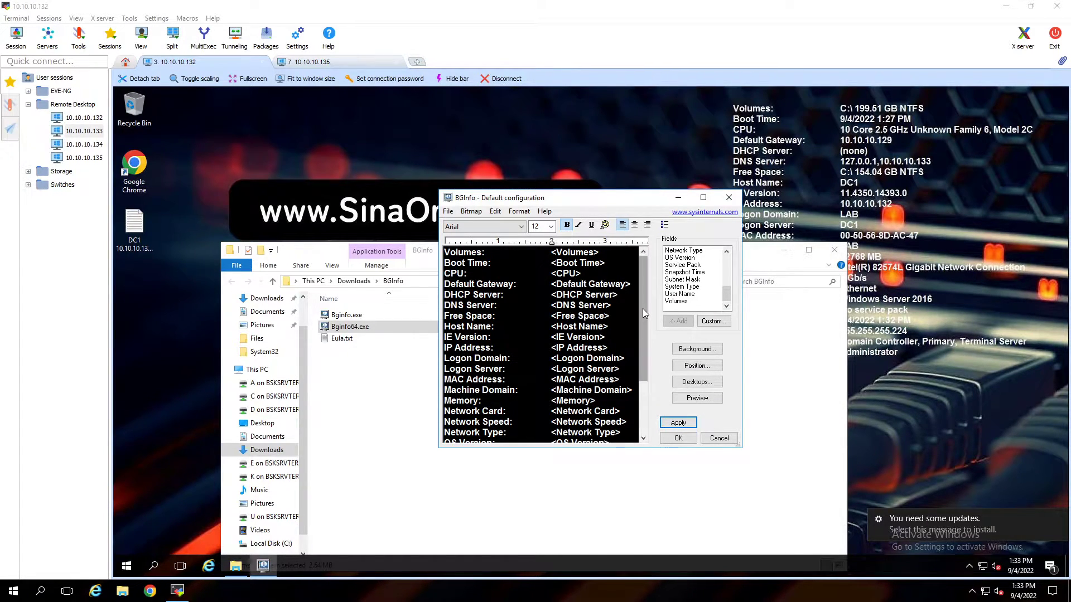
Delete the System Type line from the BGInfo text and apply the layout.
left_click_drag(642, 309, 643, 382)
left_click_drag(504, 396, 446, 406)
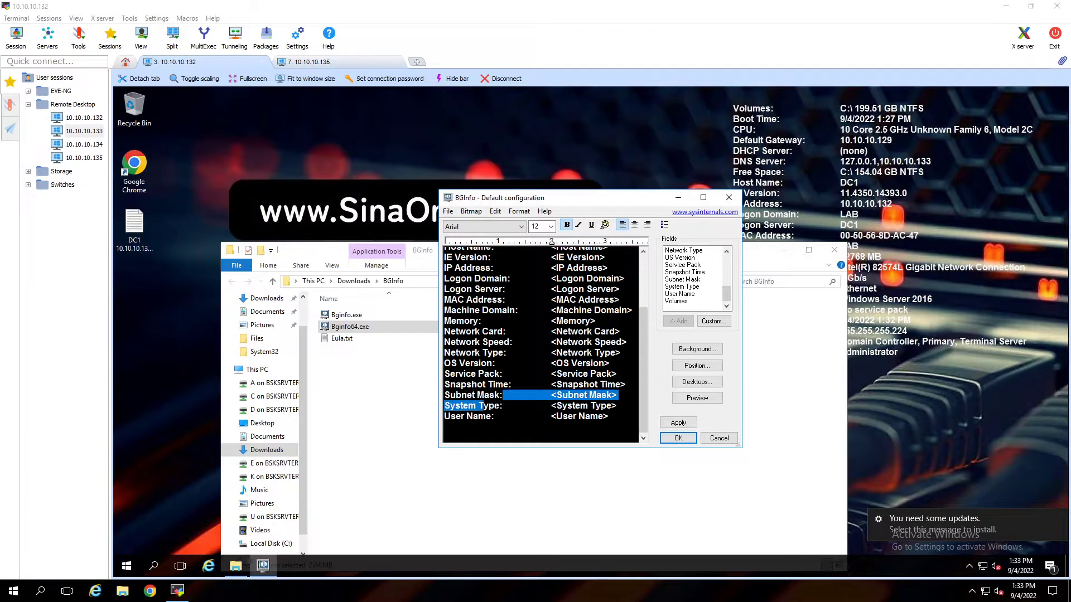
left_click(499, 405)
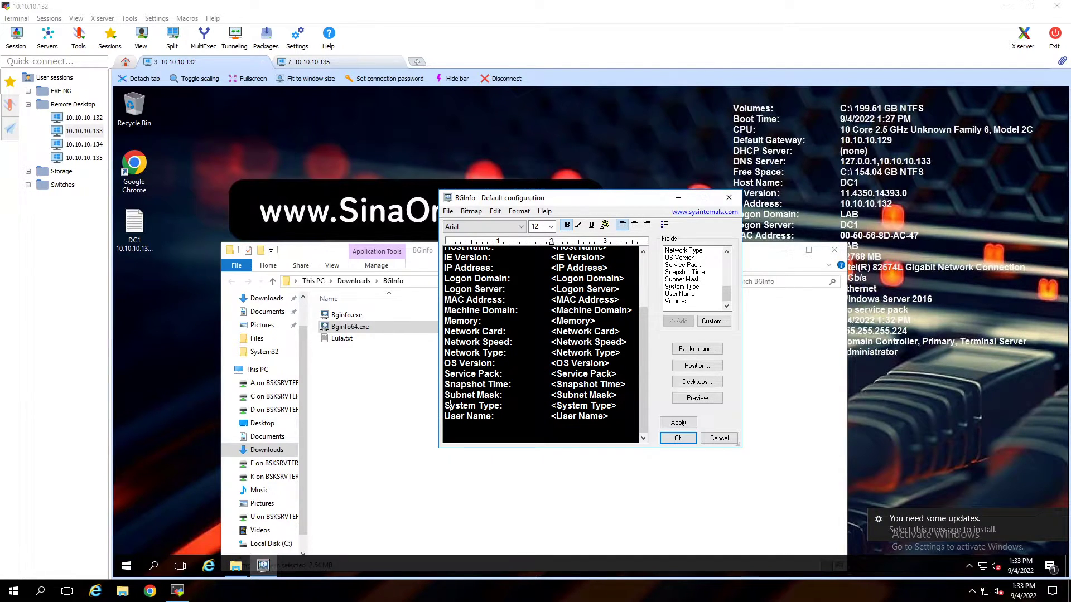
left_click_drag(448, 405, 618, 406)
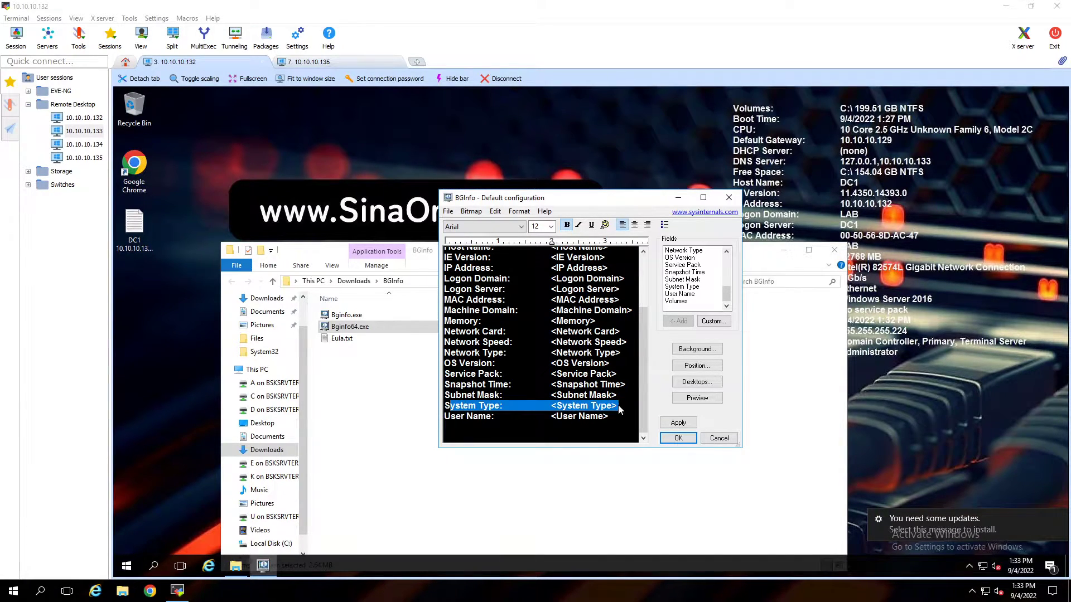
key("Delete")
key("BackSpace")
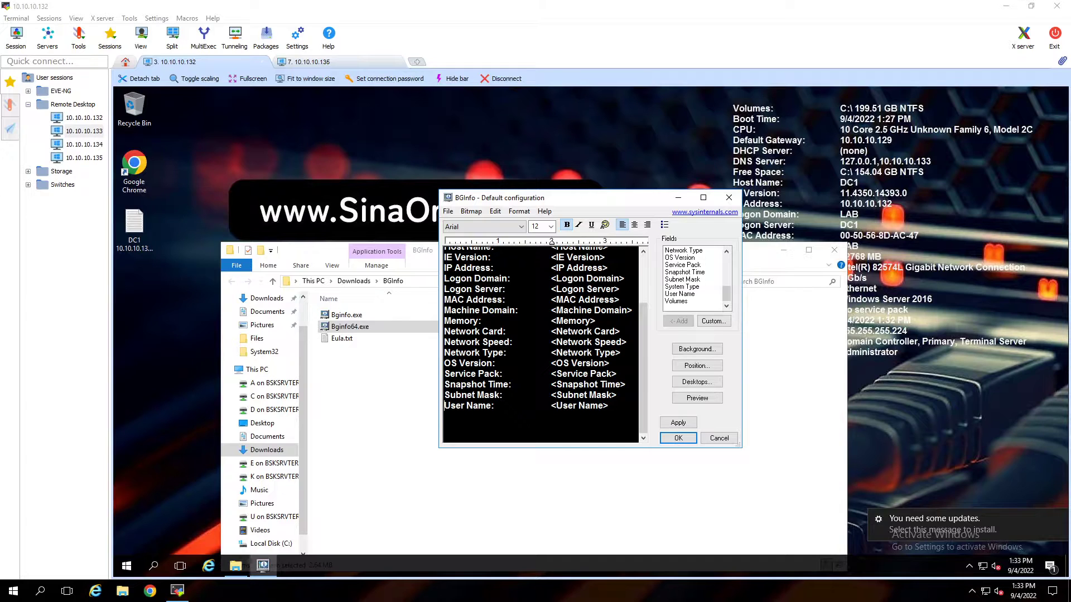
left_click(676, 425)
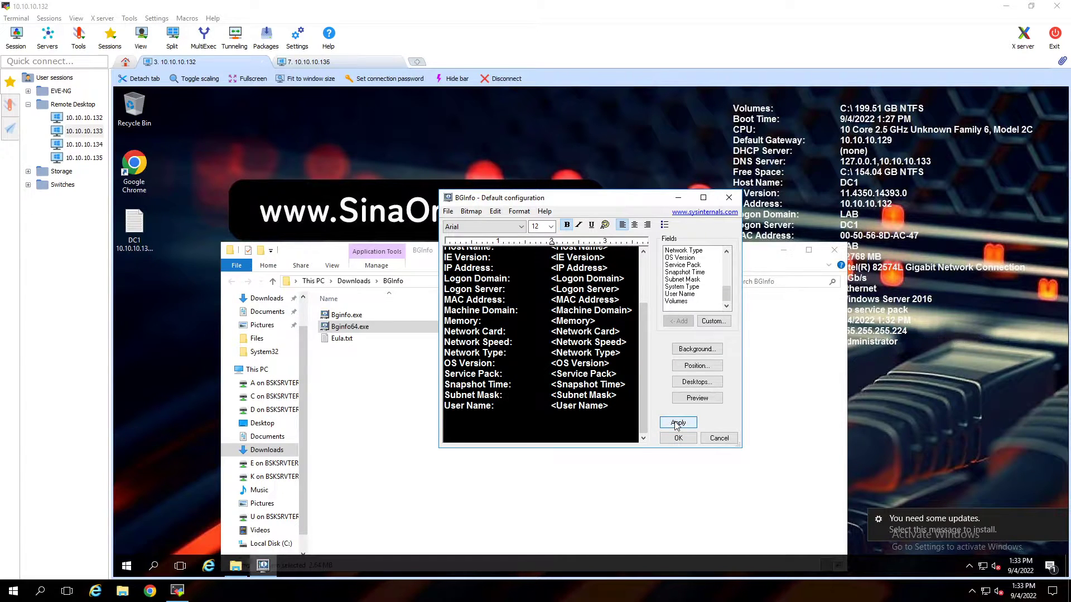
left_click(783, 249)
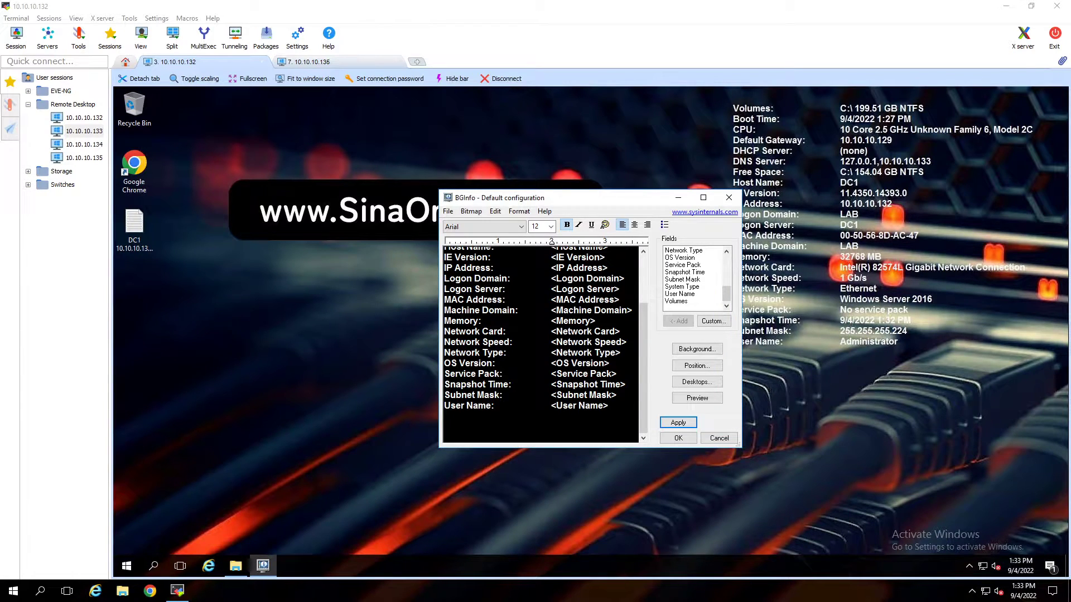
Save the BGInfo configuration as bginfo.bgi in the Downloads\BGInfo folder.
left_click(448, 214)
left_click(462, 239)
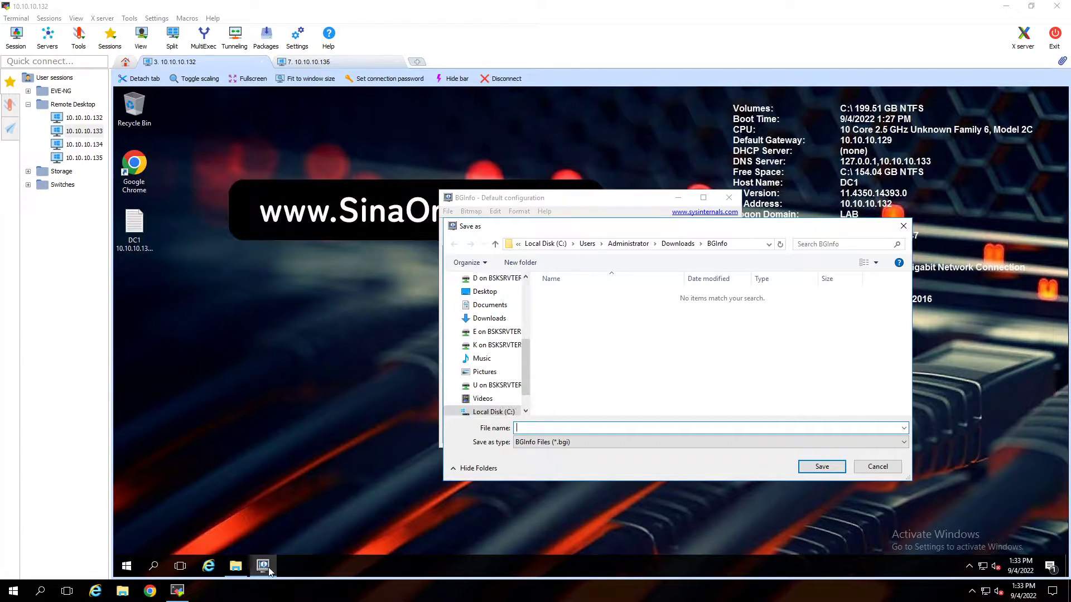
left_click(237, 569)
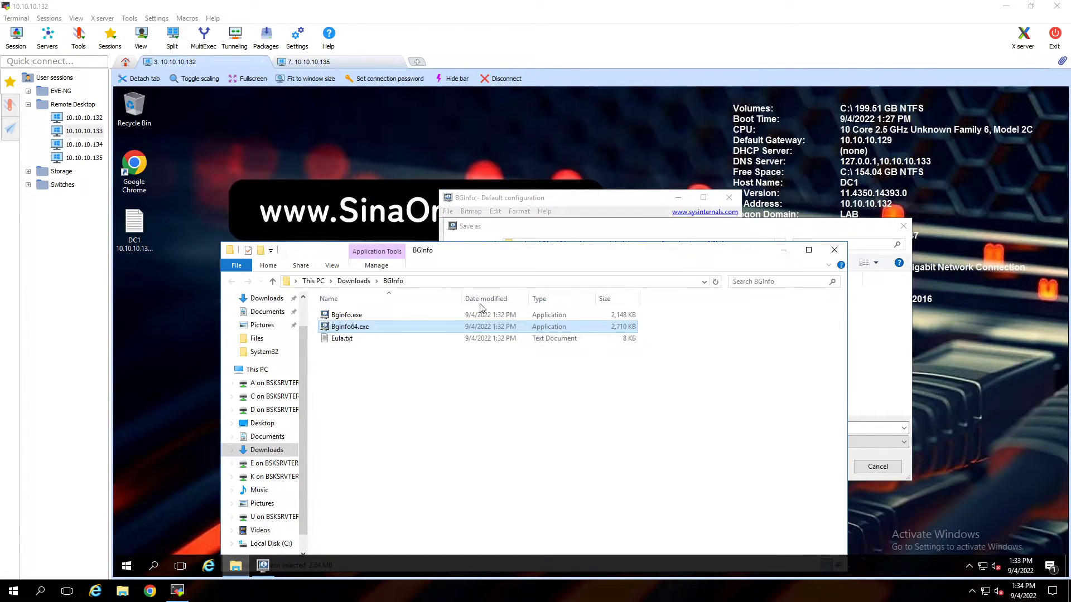
left_click(450, 282)
key("ctrl+c")
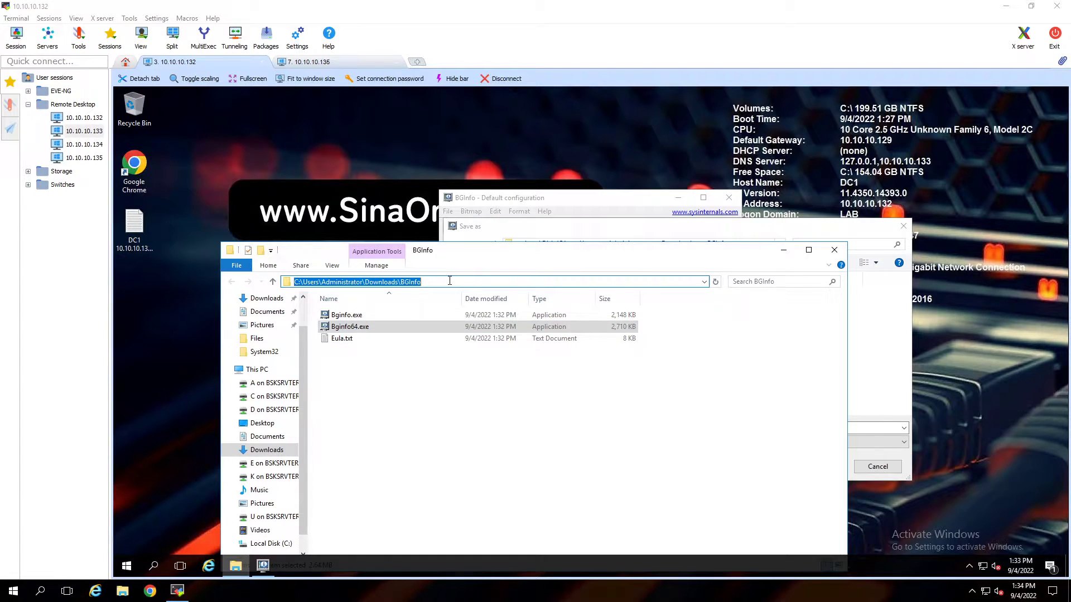
left_click(687, 235)
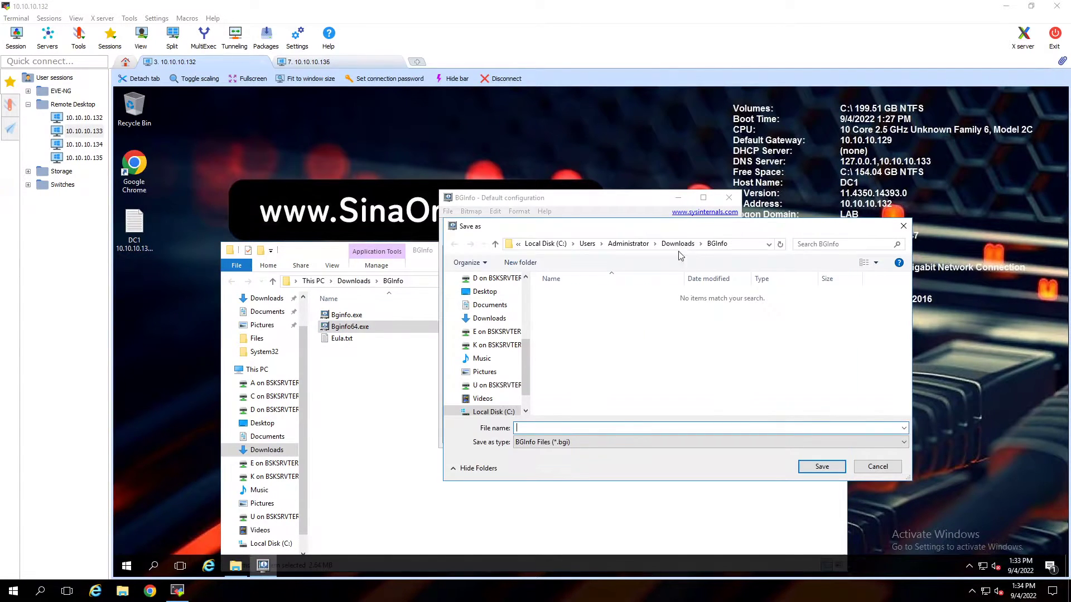
key("ctrl+v")
key("Return")
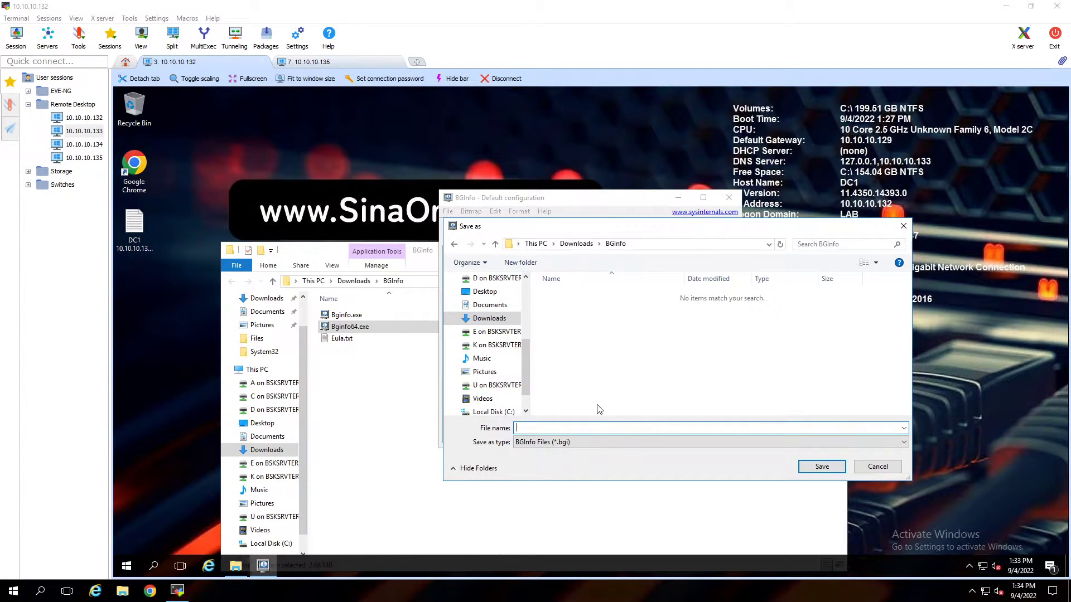
type("bgin")
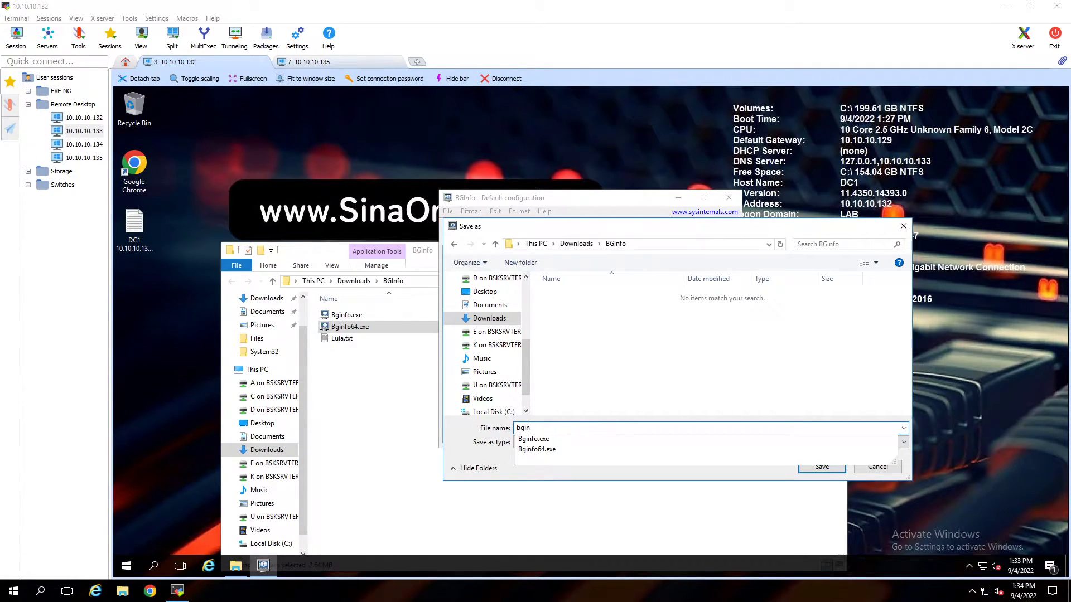
type("fo")
left_click(676, 378)
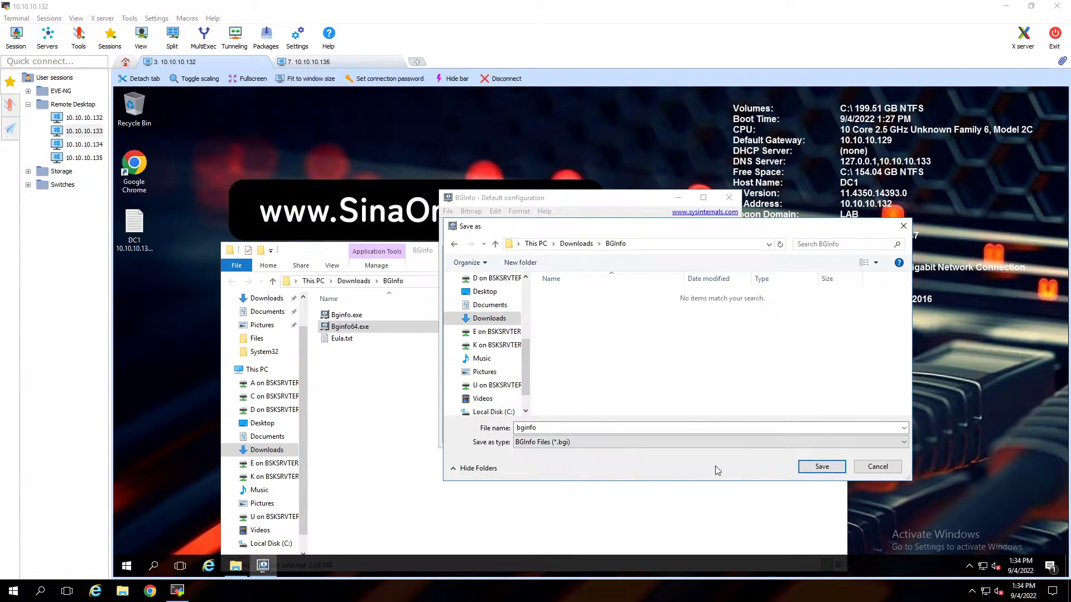
left_click(822, 467)
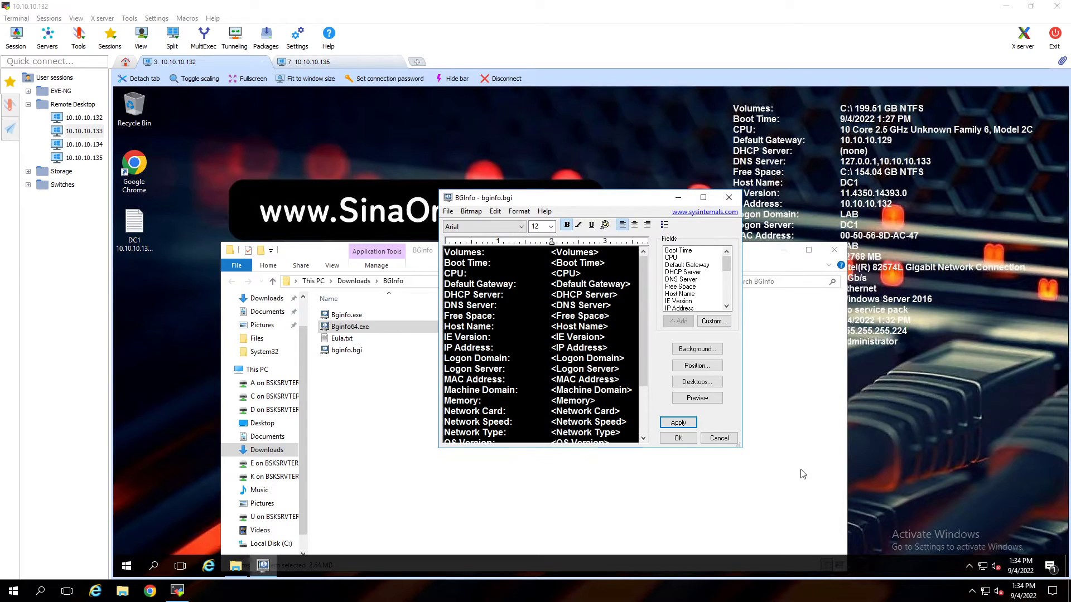
left_click(377, 387)
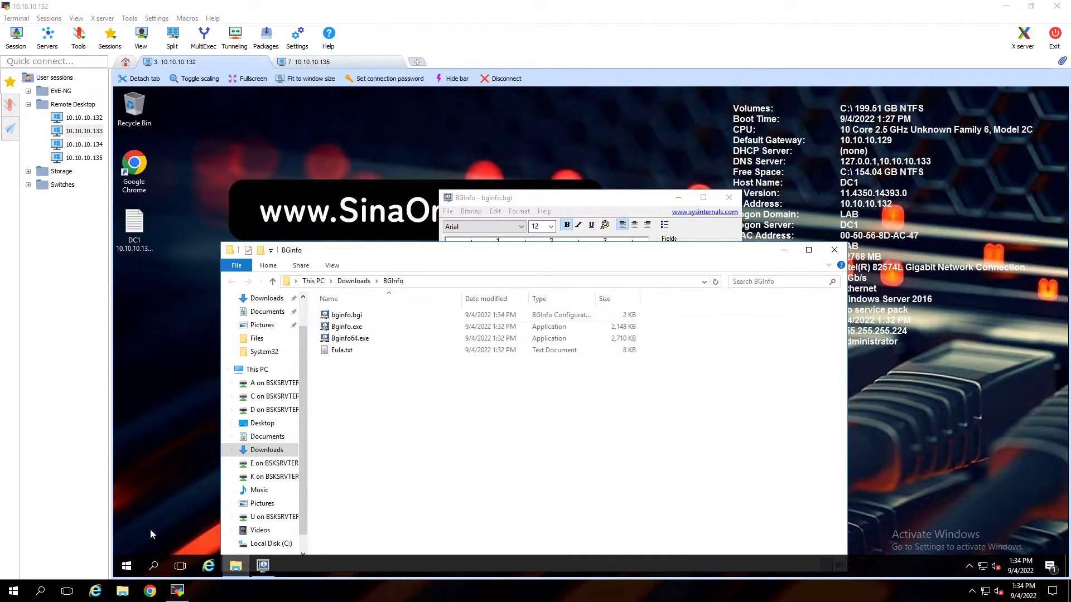
Close BGInfo and view TESTUSER1 and TESTUSER2 under the LAB Users OU in Active Directory Users and Computers.
left_click(729, 197)
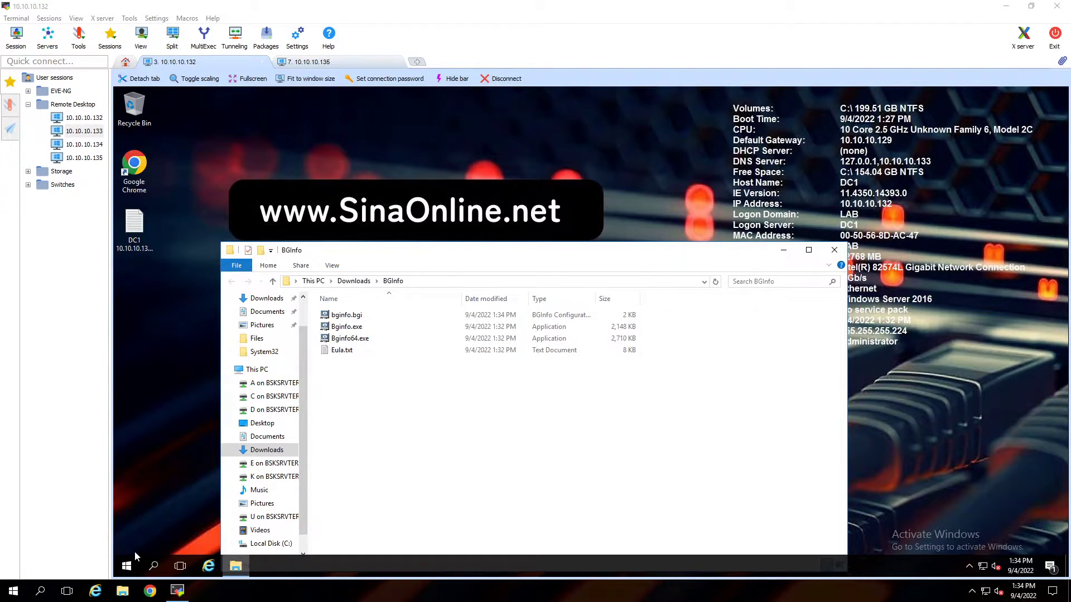
left_click(129, 567)
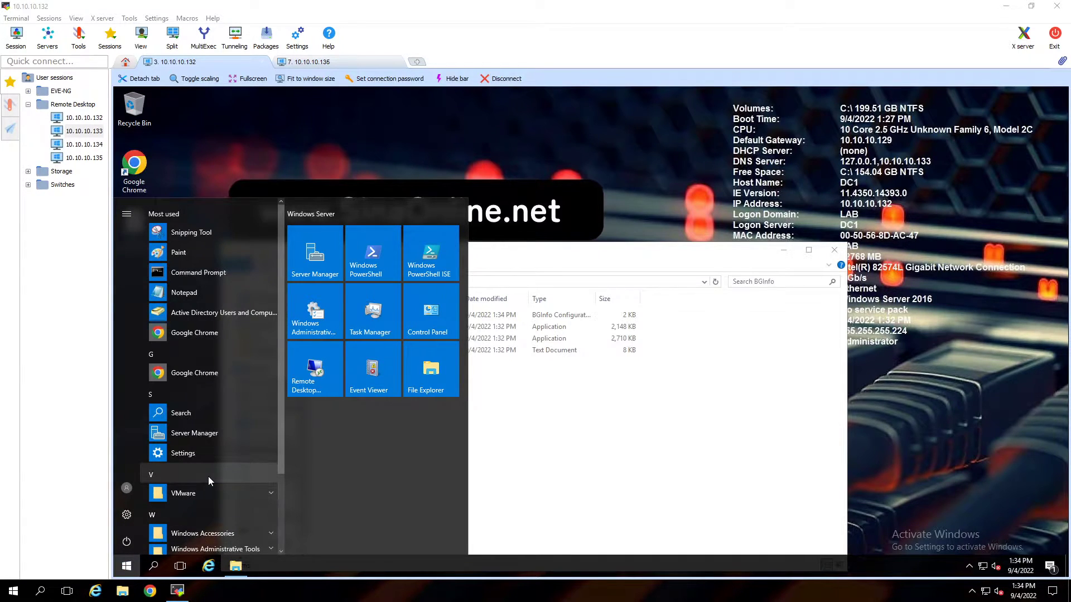
scroll(209, 476, "down", 3)
left_click(222, 462)
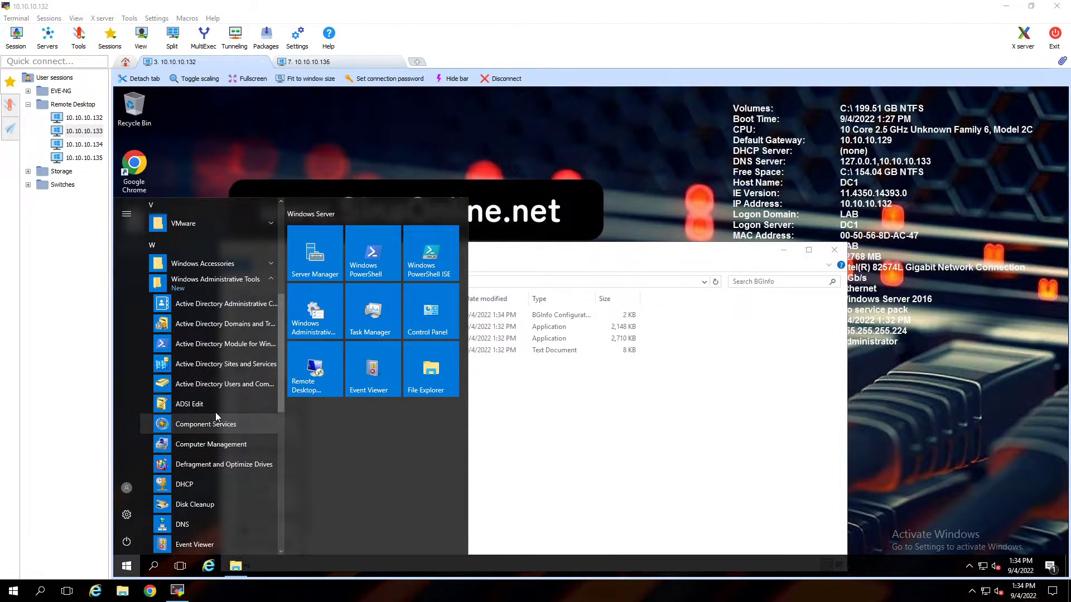
left_click(236, 384)
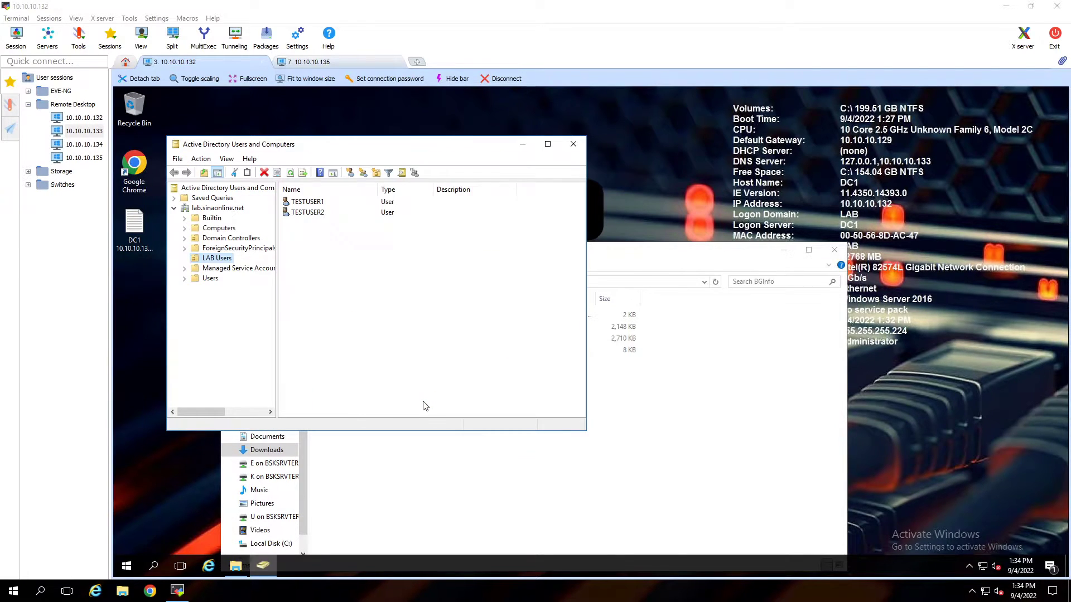
left_click(310, 213)
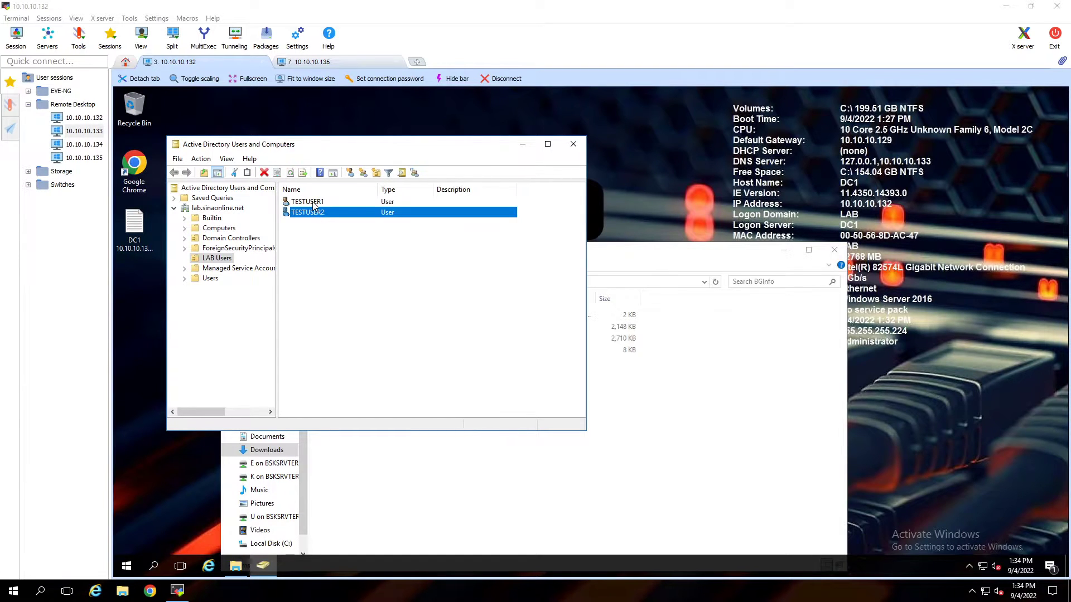
left_click(314, 204)
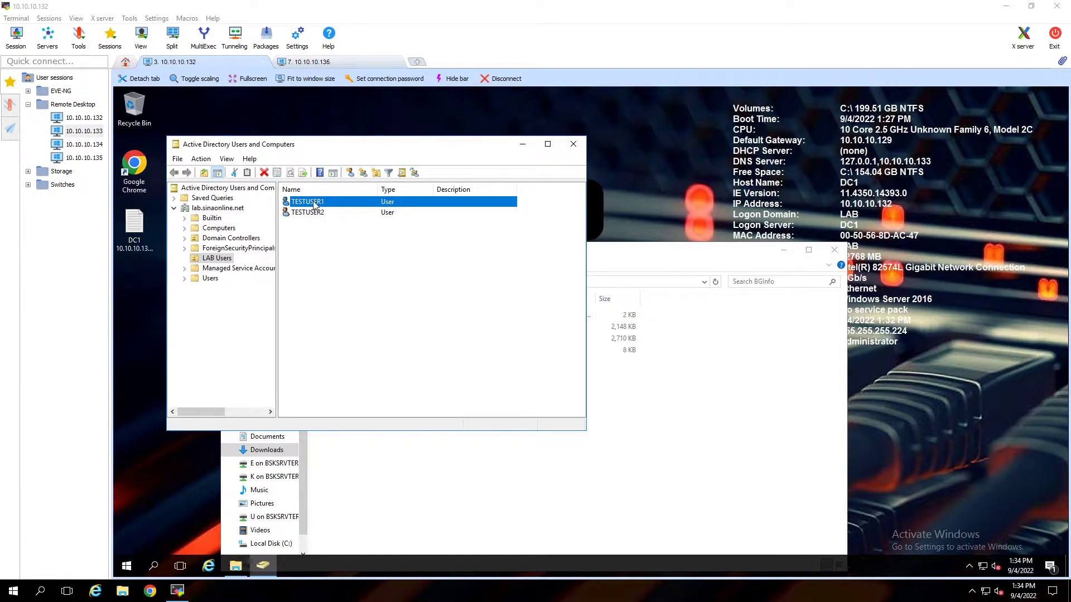
Launch Group Policy Management from Windows Administrative Tools.
left_click(128, 574)
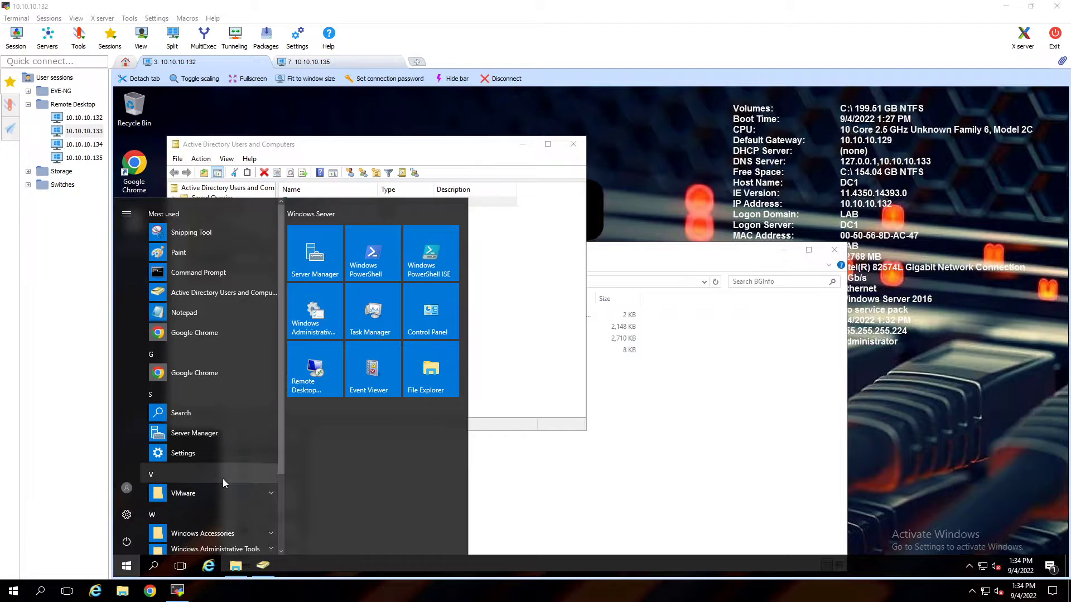
scroll(223, 478, "down", 3)
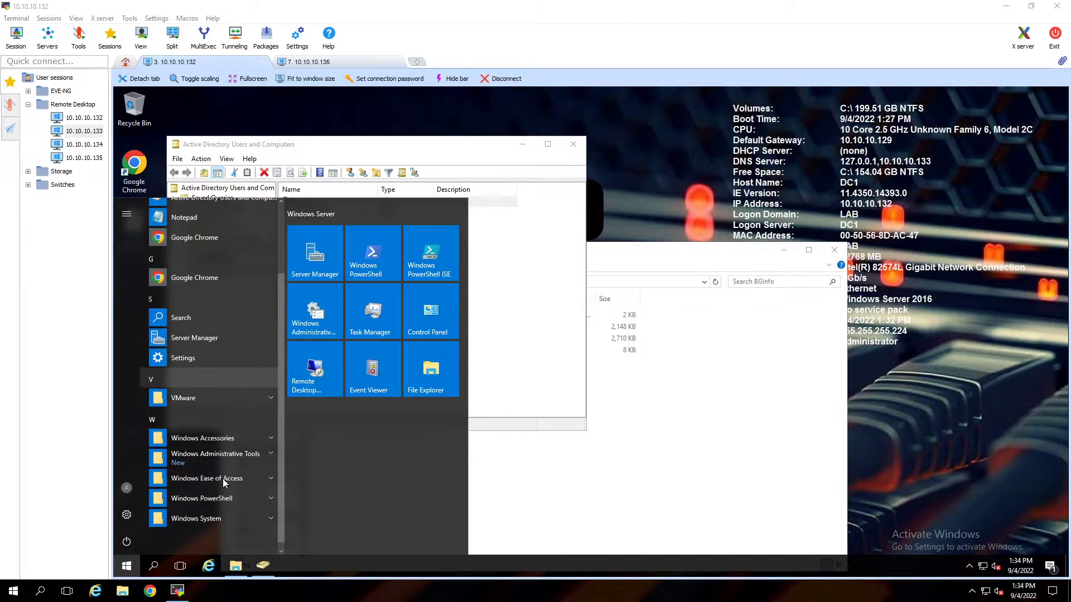
left_click(240, 456)
scroll(239, 456, "down", 3)
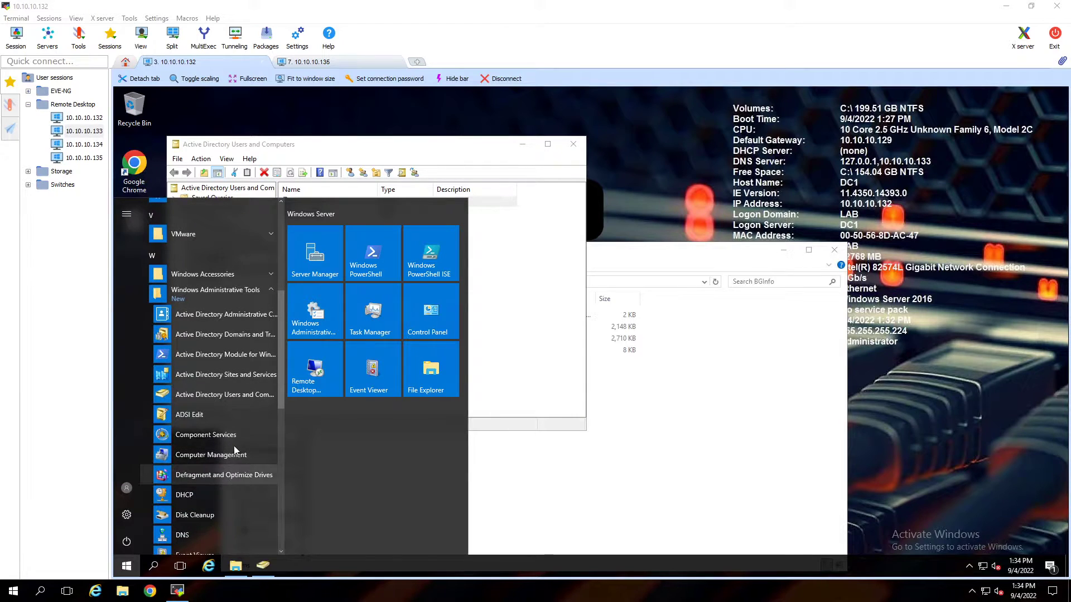
scroll(246, 373, "down", 3)
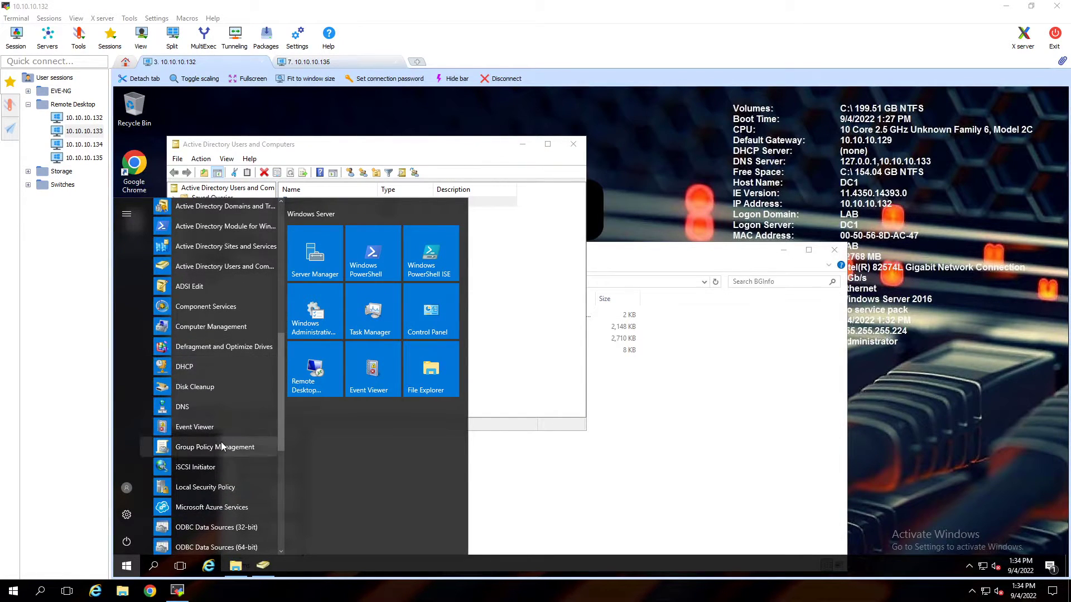
left_click(221, 441)
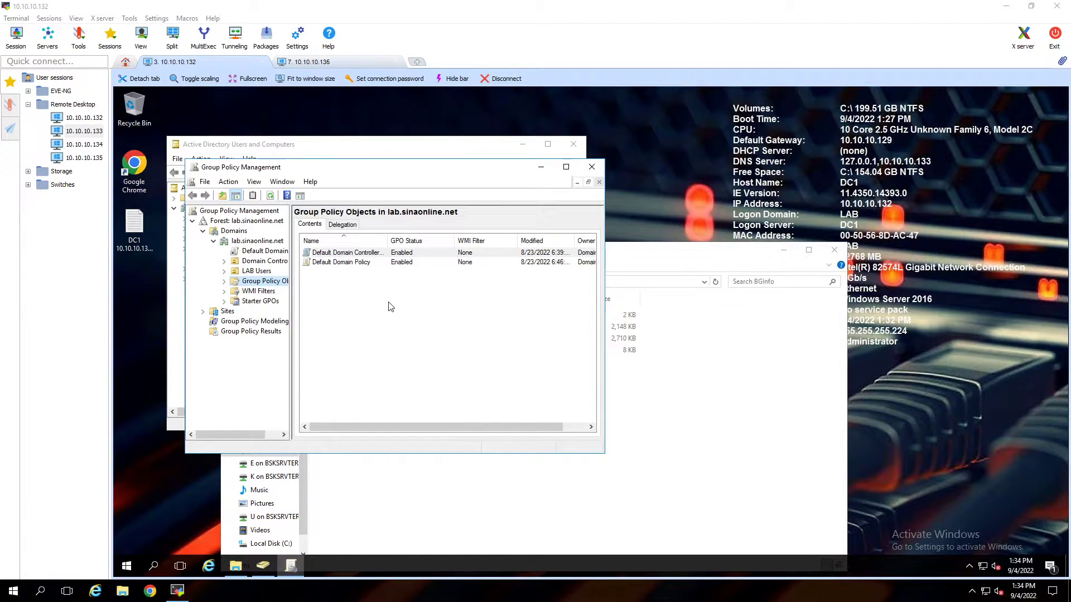
Create a GPO named BGInfo linked to the LAB Users OU.
left_click(255, 271)
right_click(254, 273)
left_click(272, 279)
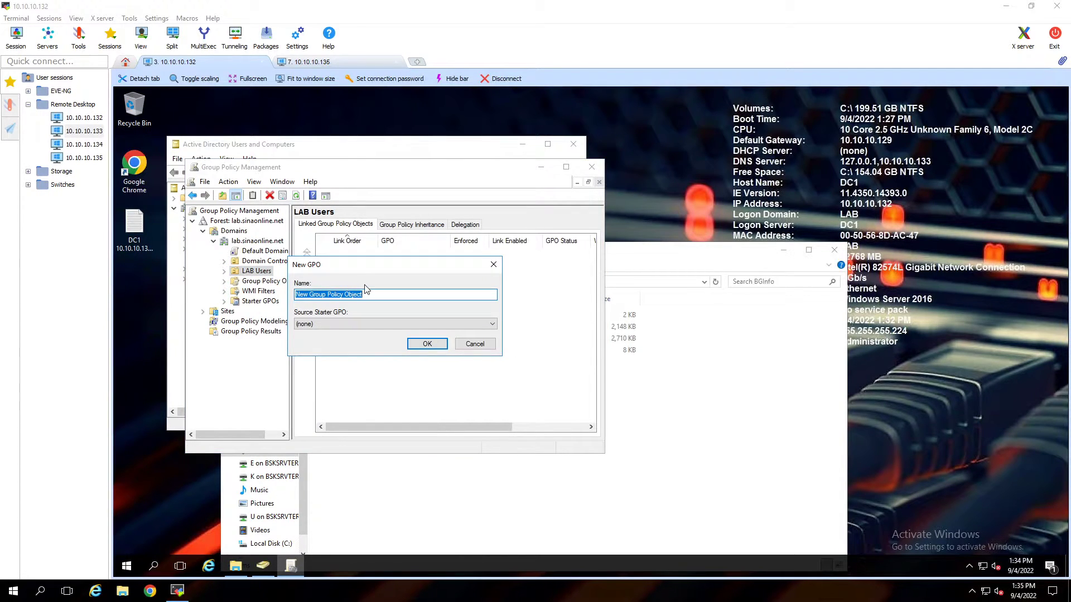
type("BGInfo")
key("Return")
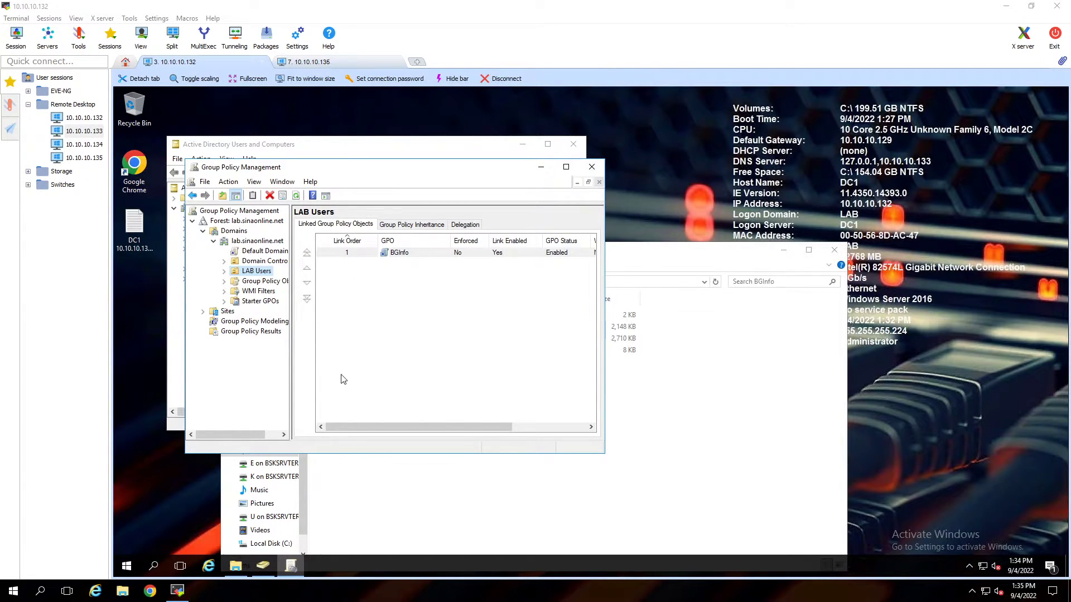
Create a new folder named BGInfo on the C: drive.
left_click(287, 544)
left_click(274, 543)
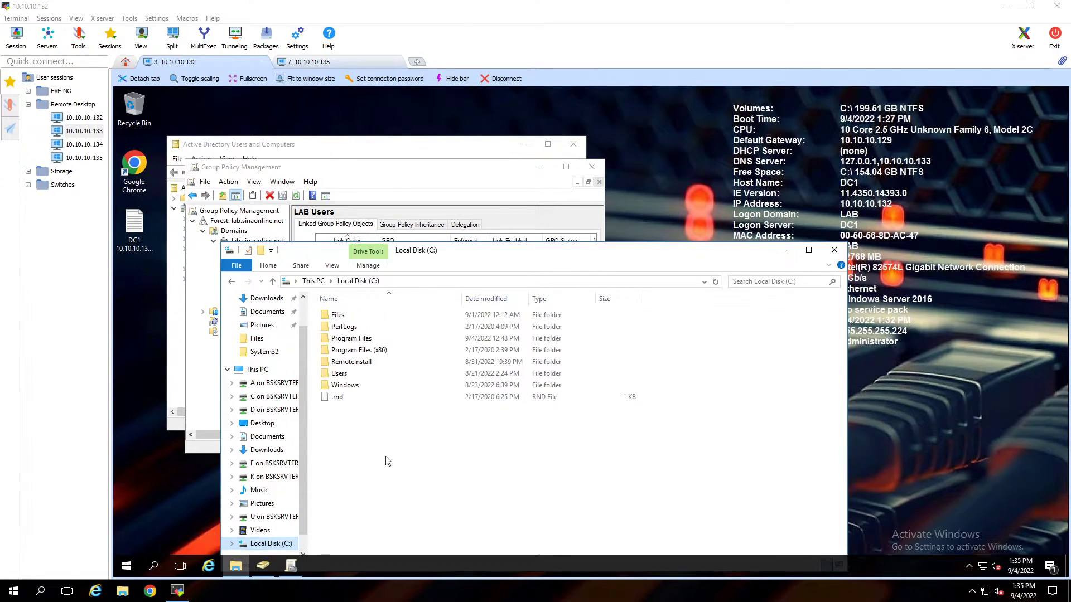
right_click(354, 449)
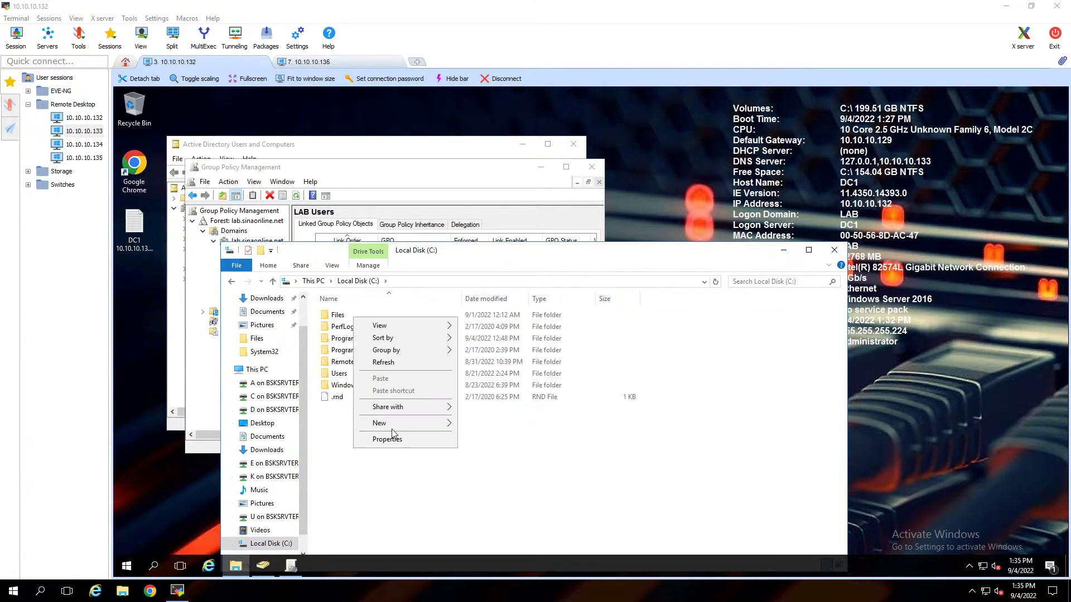
mouse_move(394, 428)
left_click(483, 425)
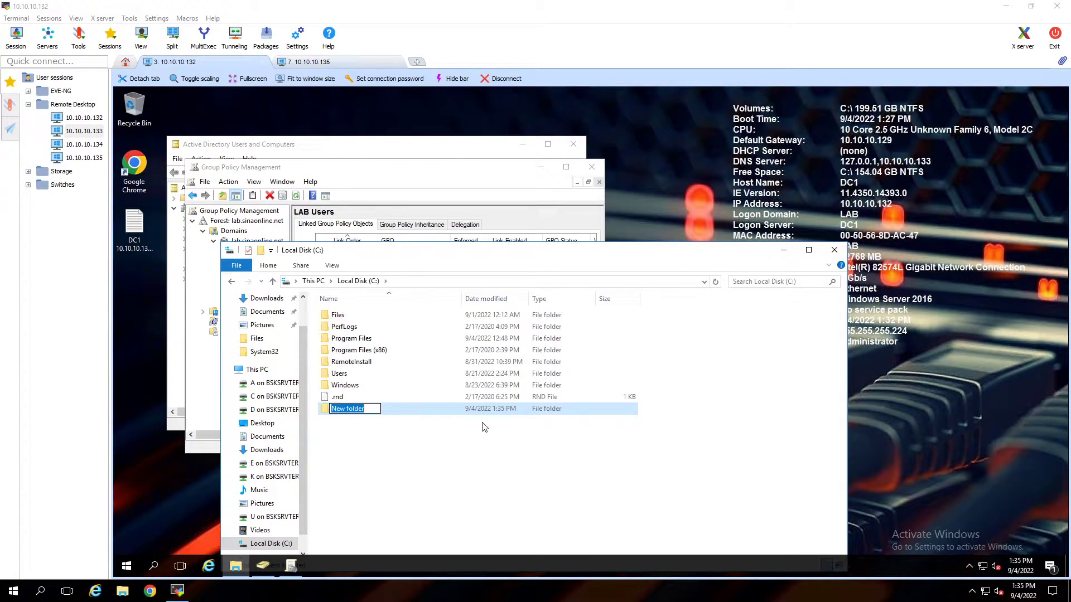
type("BGInfo")
key("Return")
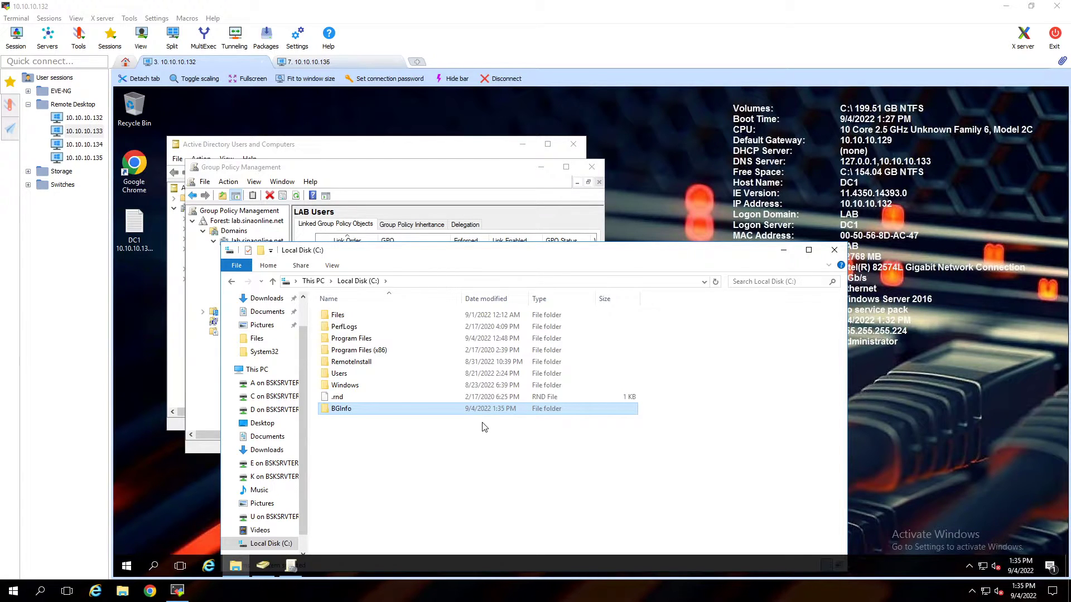
Share C:\BGInfo with Everyone at Read permission as \\DC1\BGInfo.
right_click(350, 412)
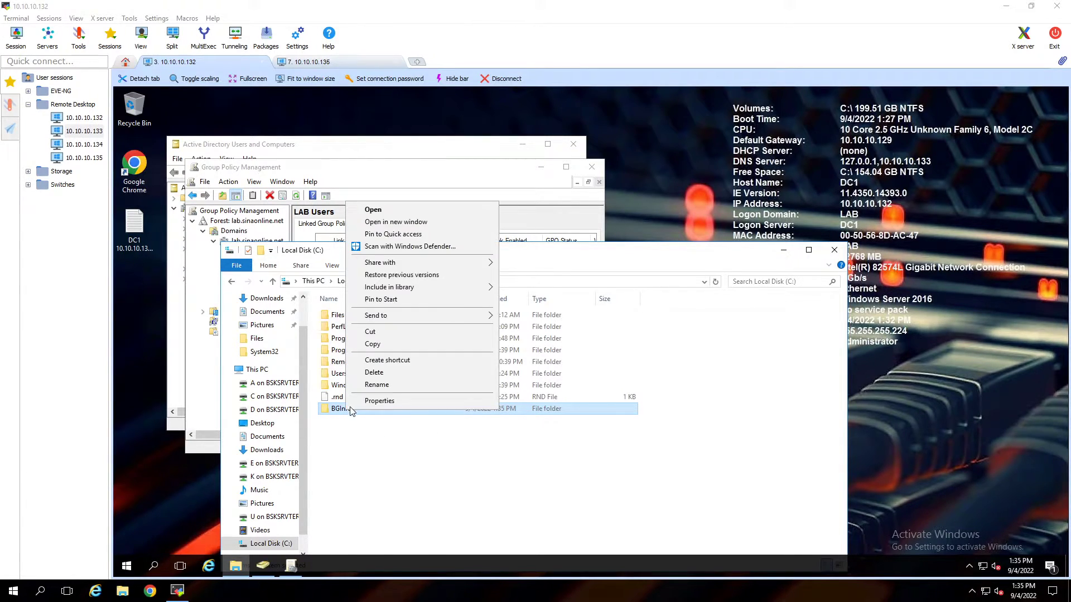
left_click(380, 400)
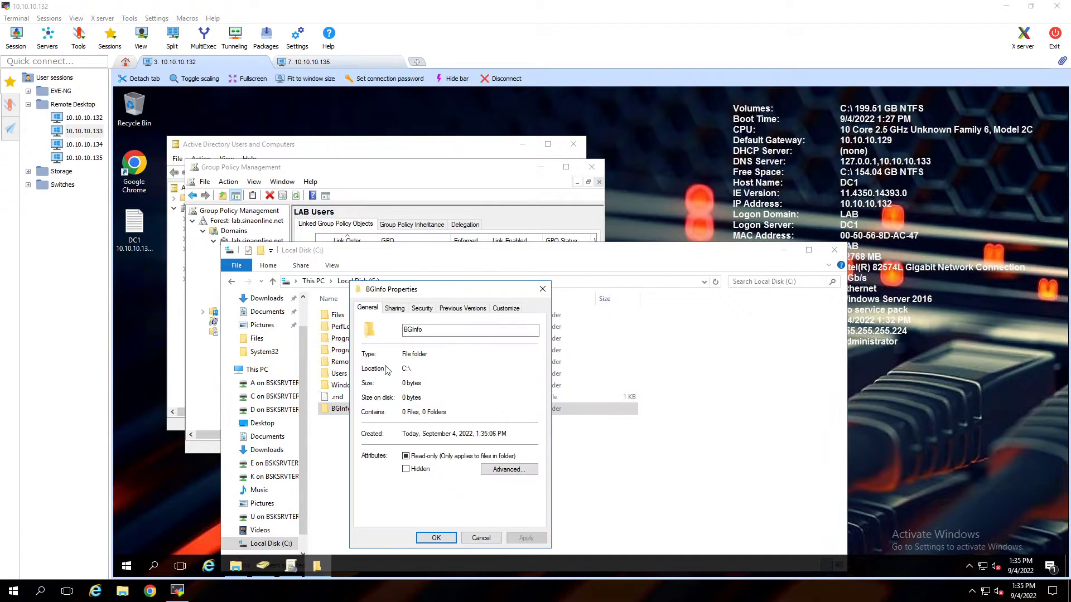
left_click(395, 308)
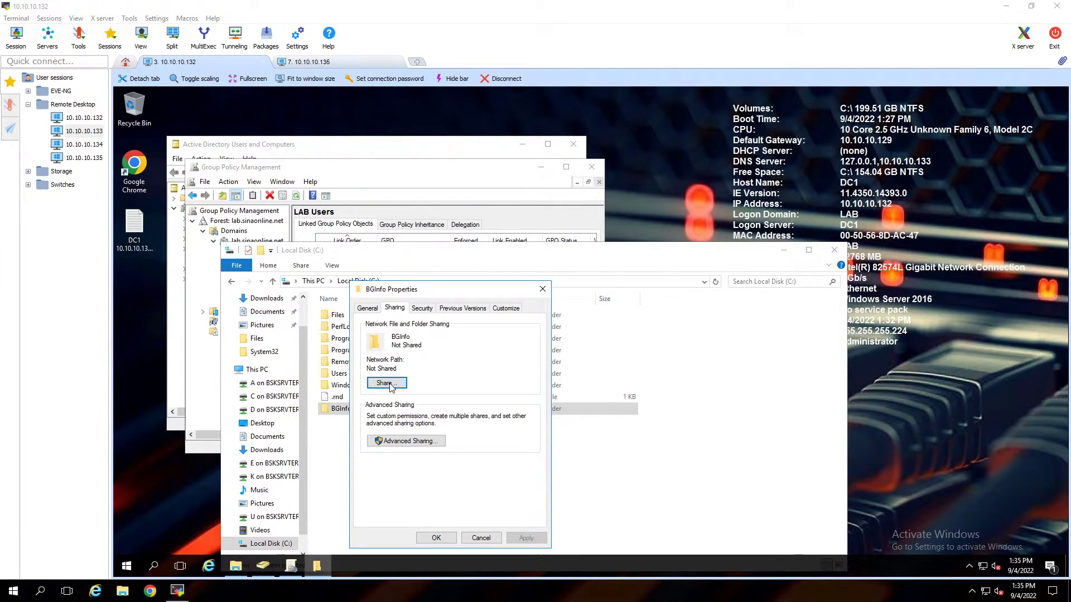
left_click(387, 385)
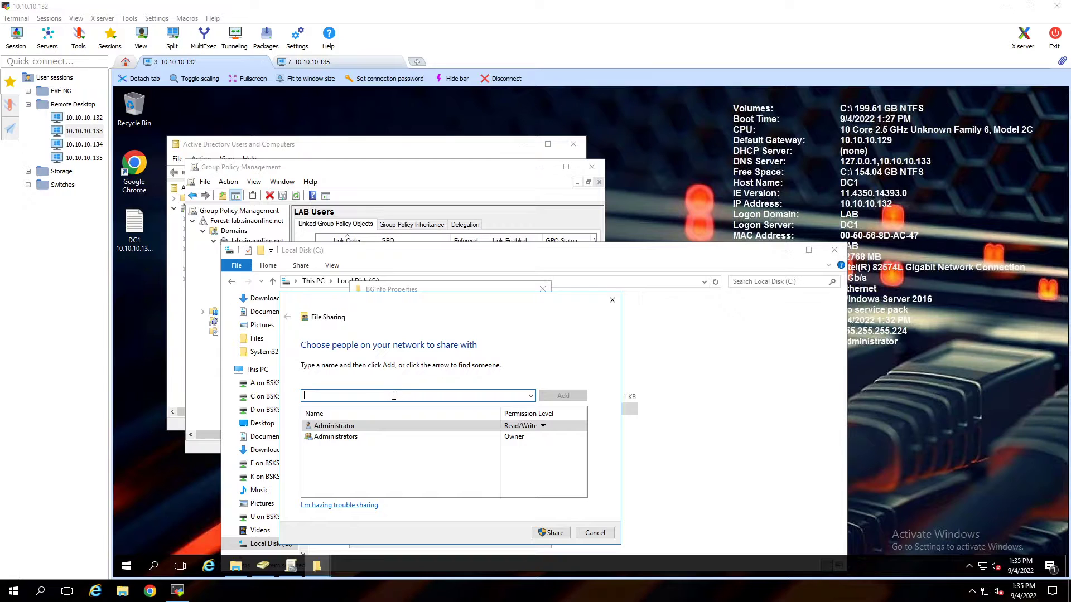
type("everyone")
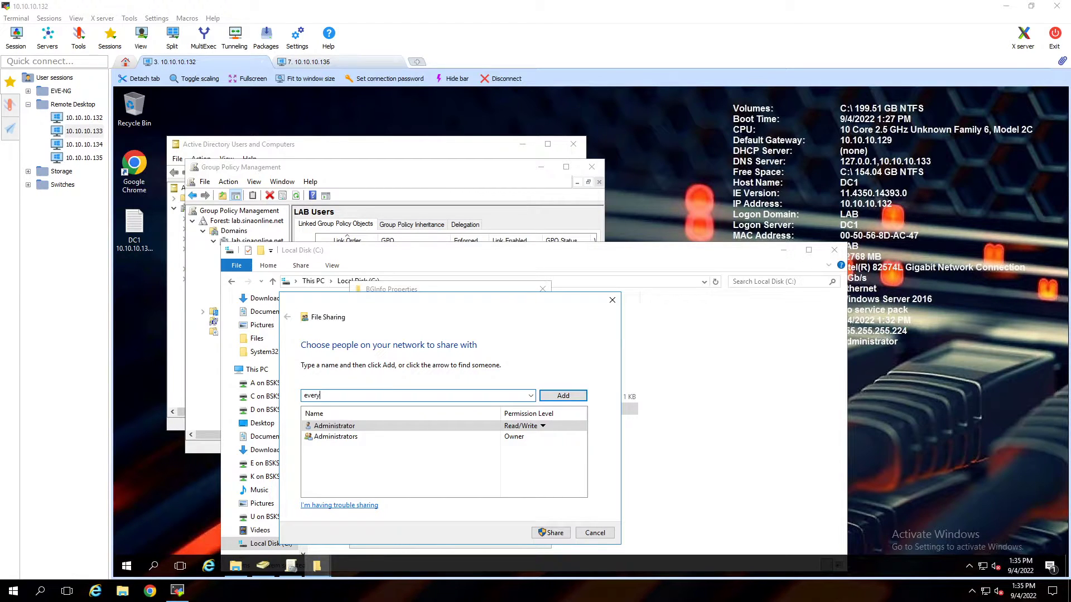
left_click(561, 396)
left_click(517, 450)
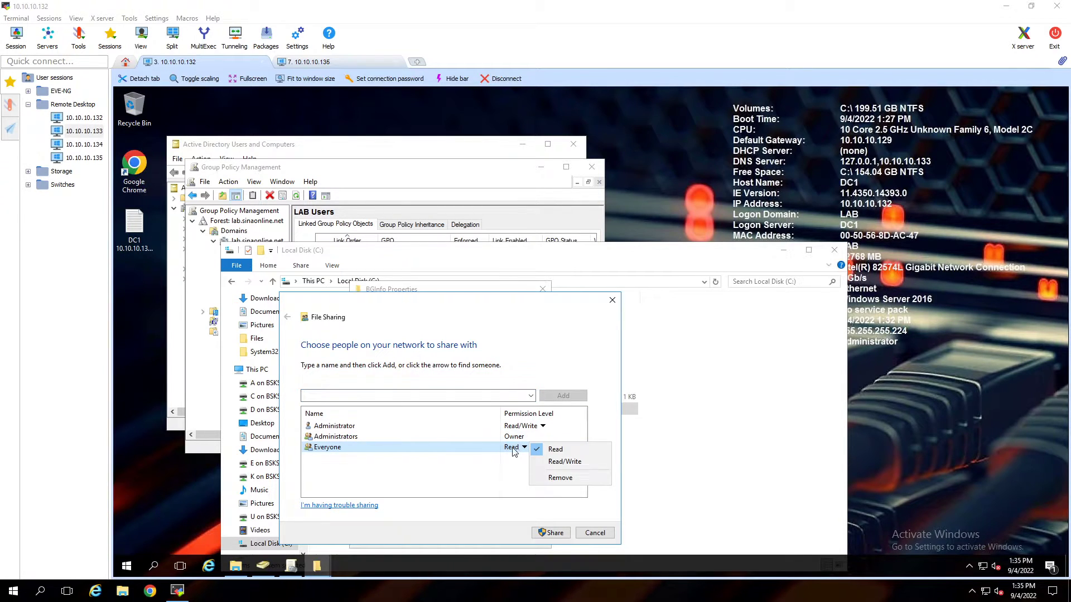
left_click(569, 451)
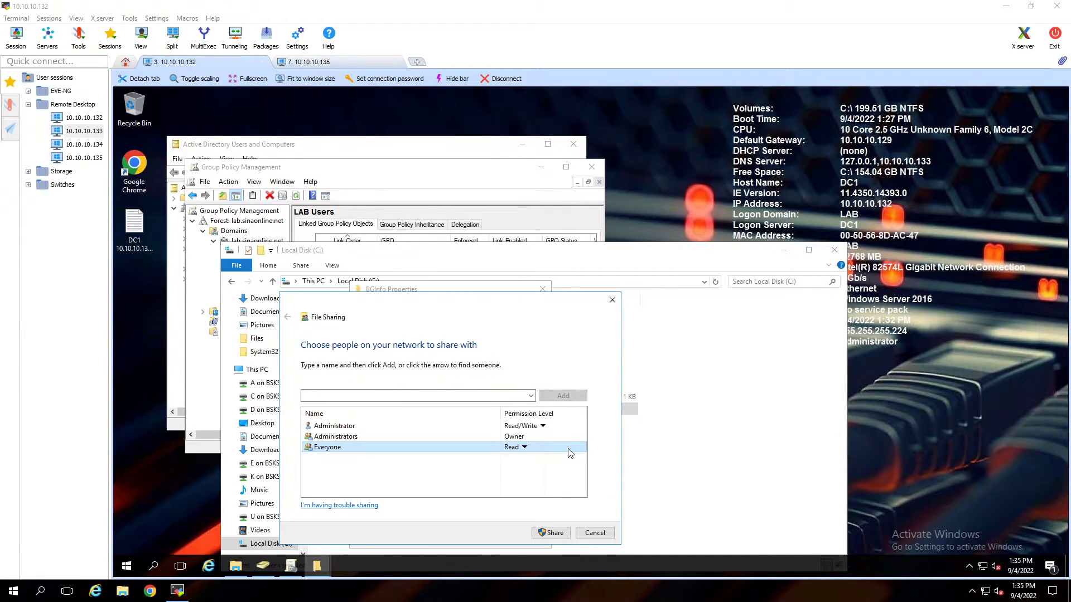
left_click(551, 533)
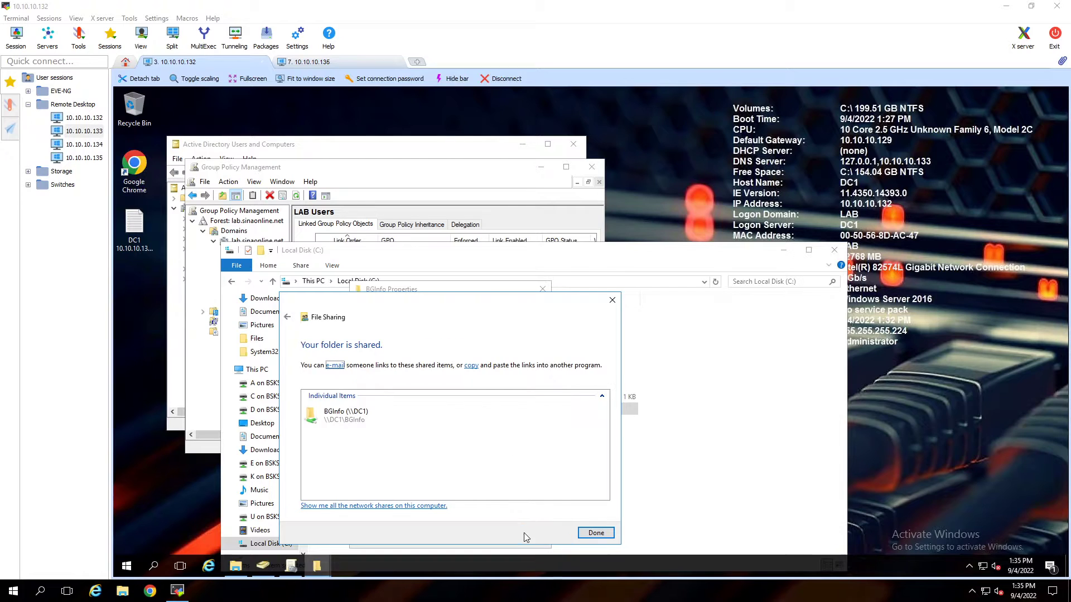
left_click(588, 534)
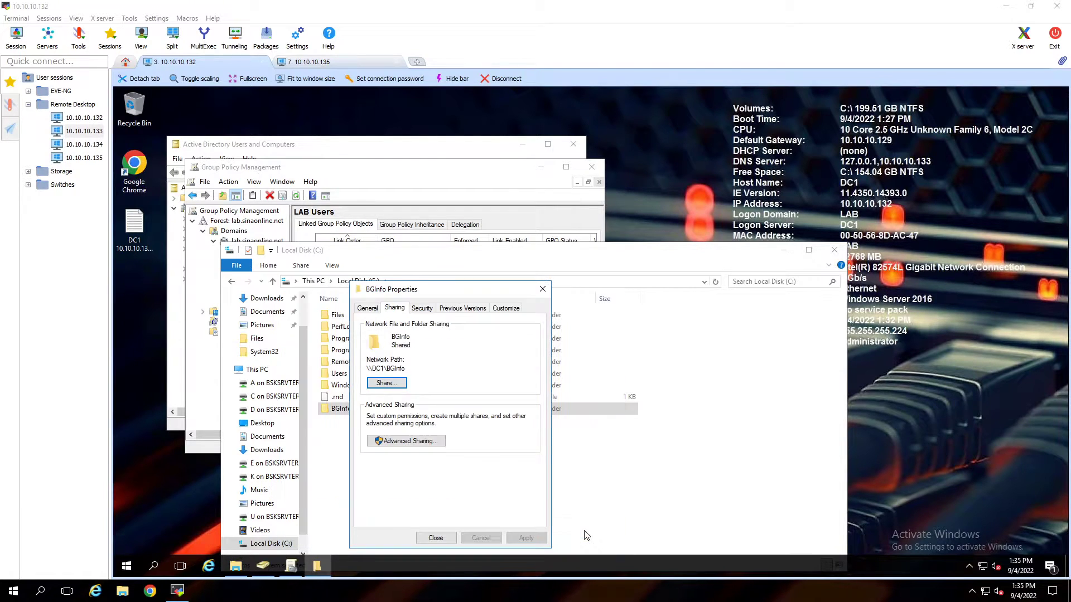
left_click(436, 538)
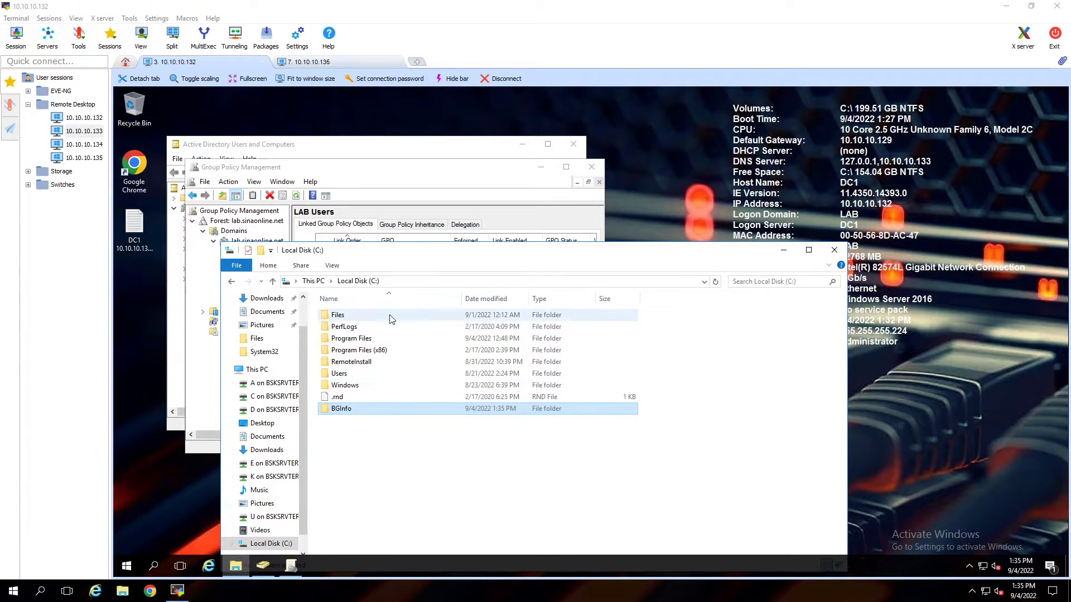
Copy Bginfo64.exe and bginfo.bgi from Downloads\BGInfo into the C:\BGInfo folder.
left_click(271, 298)
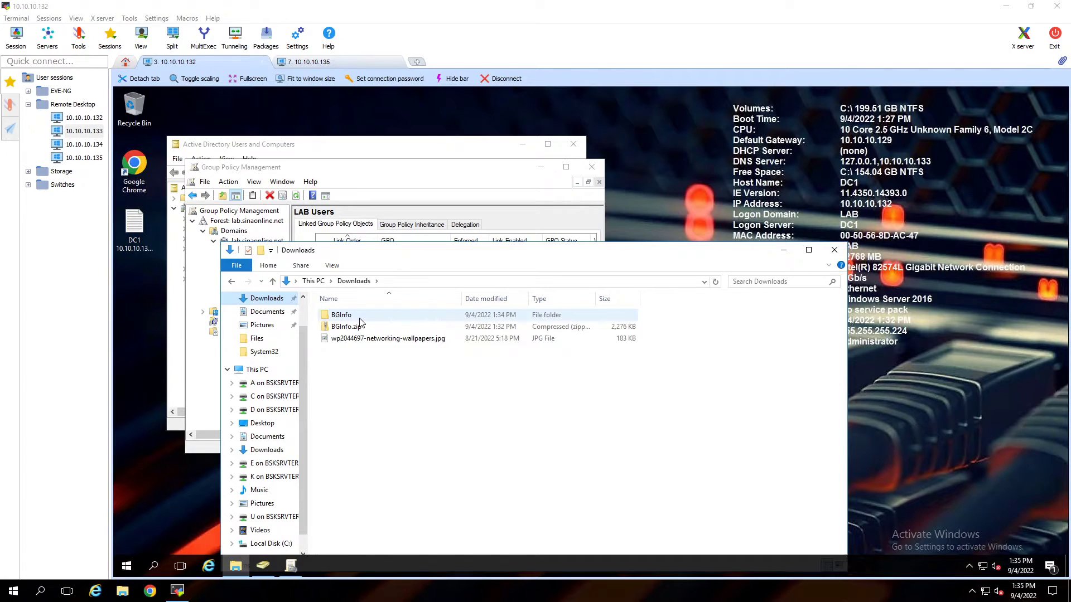
double_click(358, 318)
left_click(365, 341)
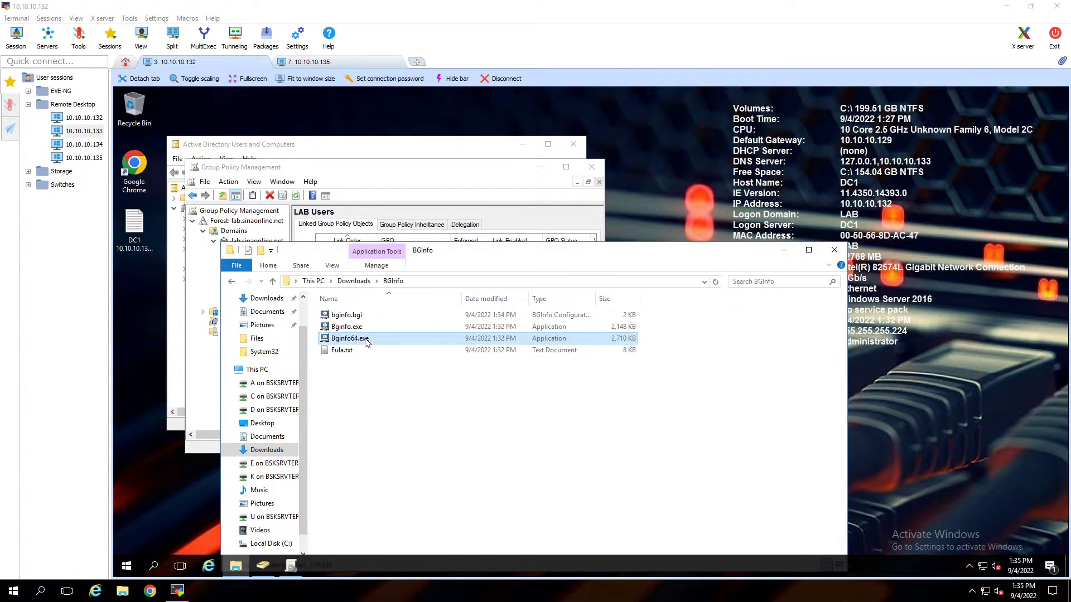
left_click(349, 316, "ctrl")
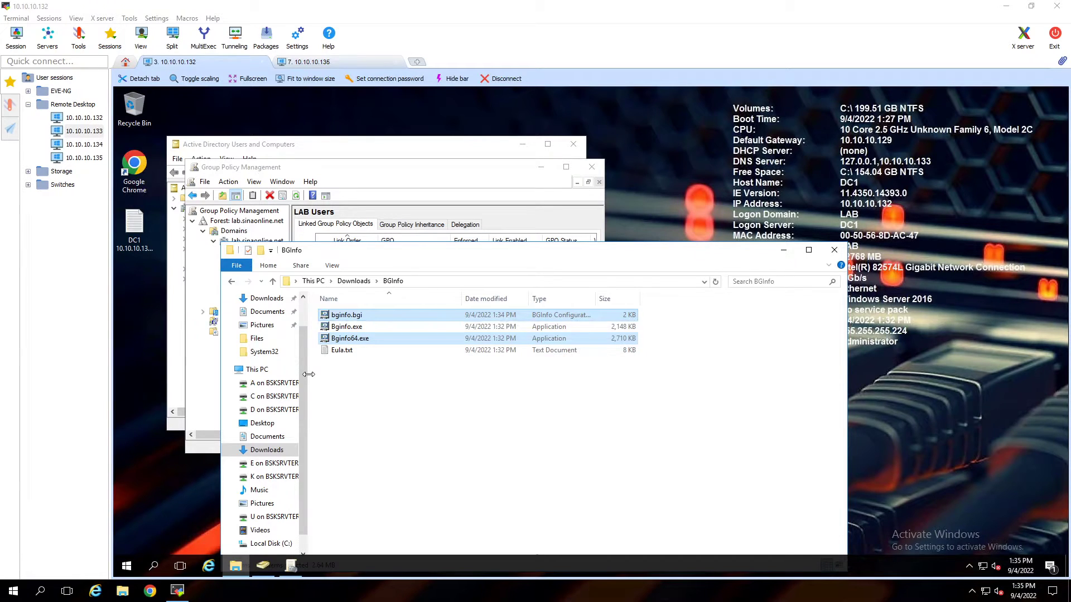
left_click(232, 281)
left_click(232, 282)
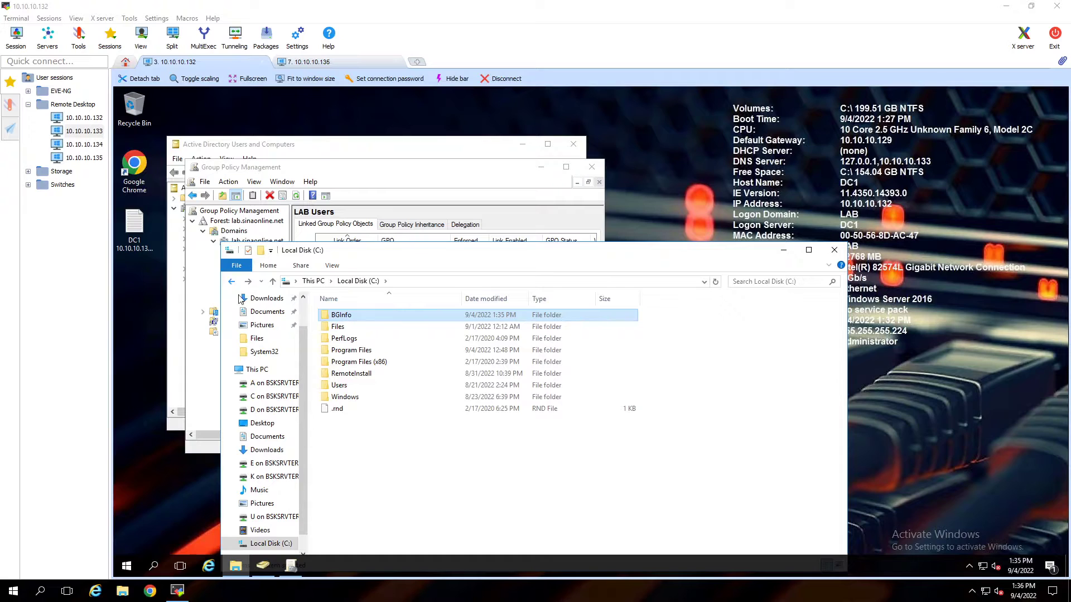
double_click(341, 315)
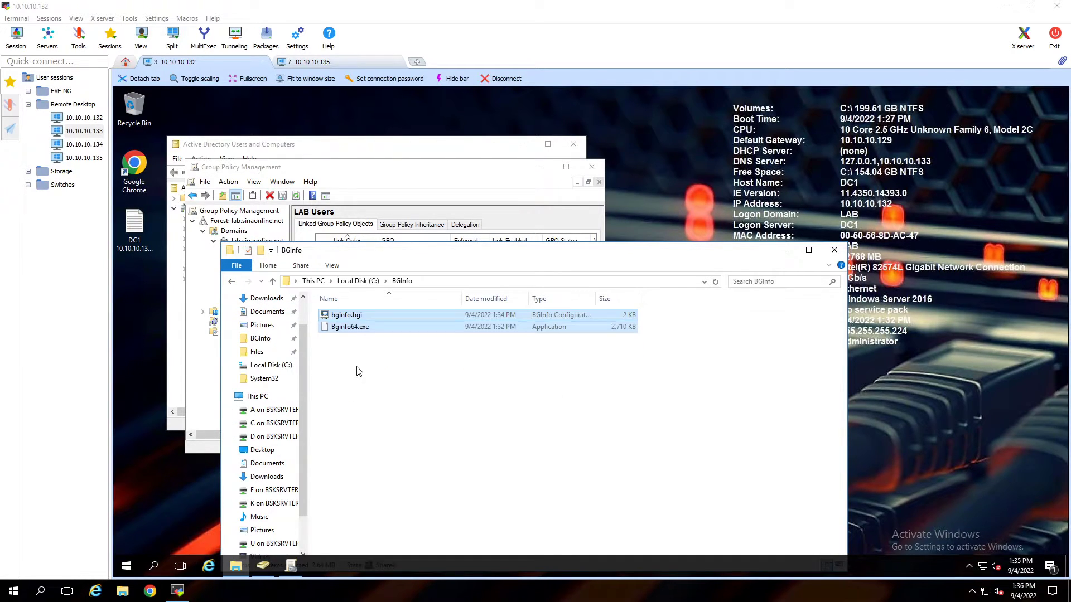
On the 10.10.10.135 client, browse \\DC1\BGInfo to confirm bginfo and Bginfo64 appear, then return to DC1.
left_click(339, 66)
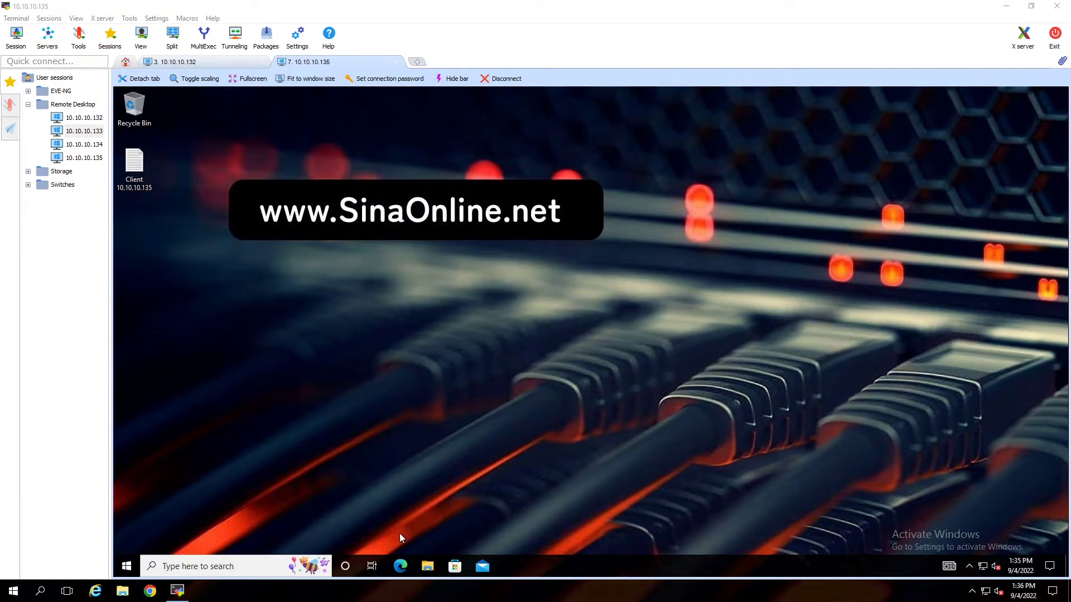
left_click(427, 566)
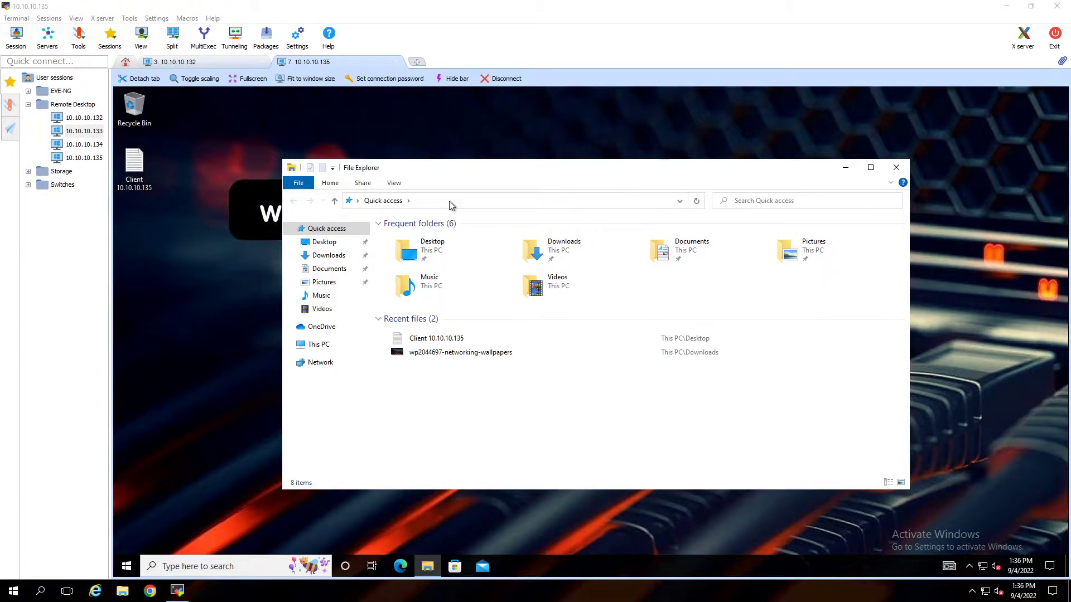
left_click(452, 204)
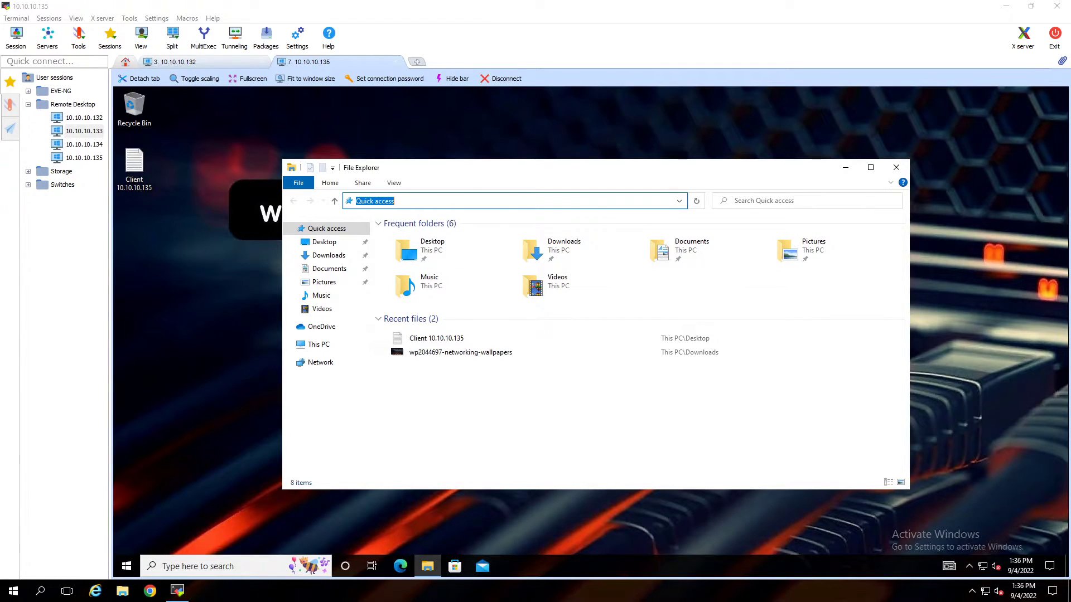
type("\\\\DC1")
key("Return")
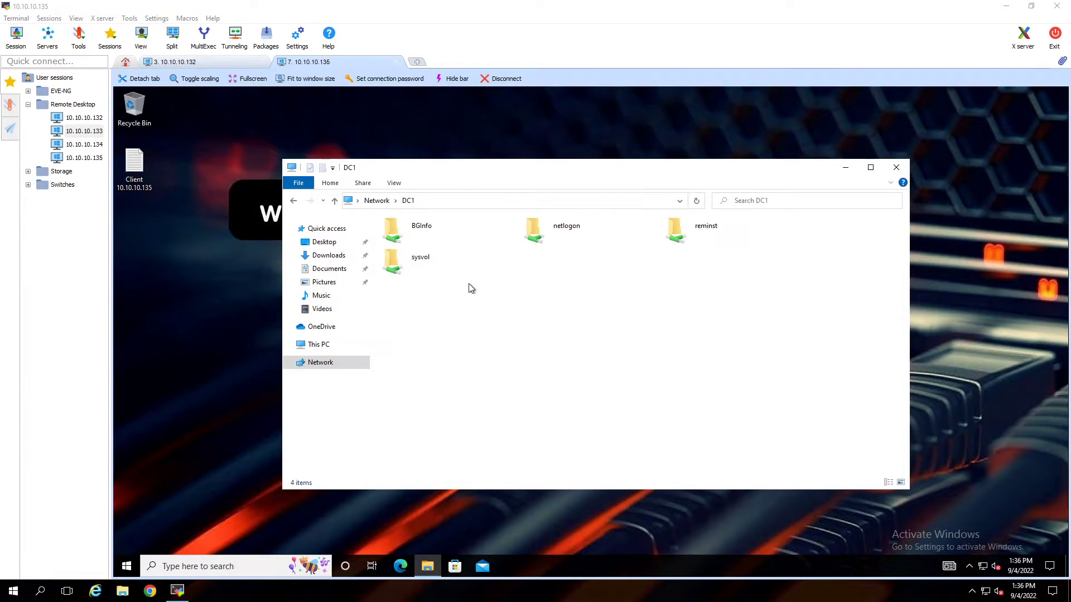
double_click(428, 232)
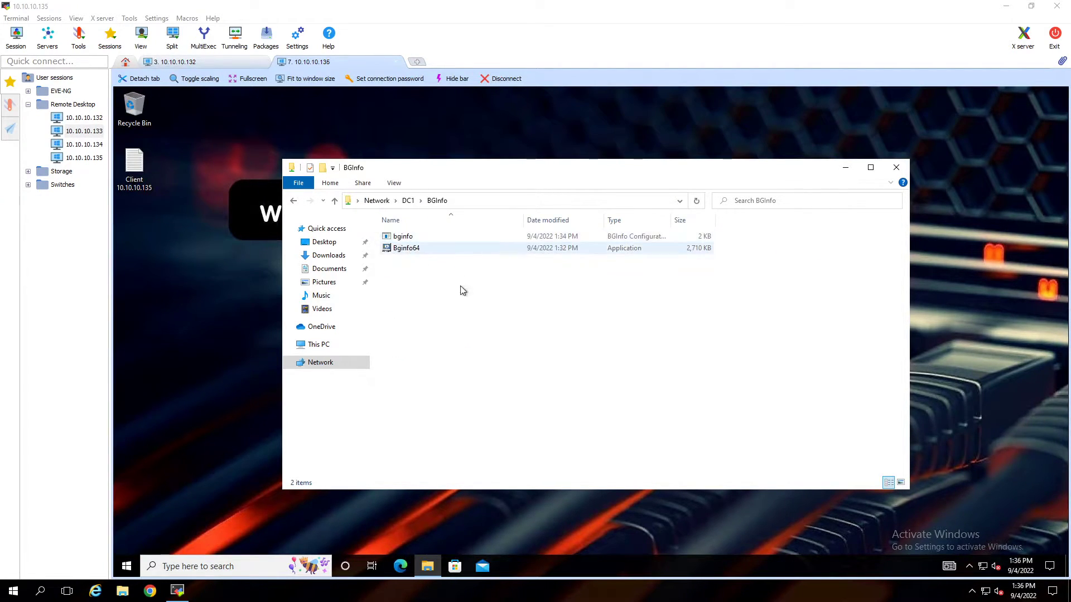
left_click(226, 58)
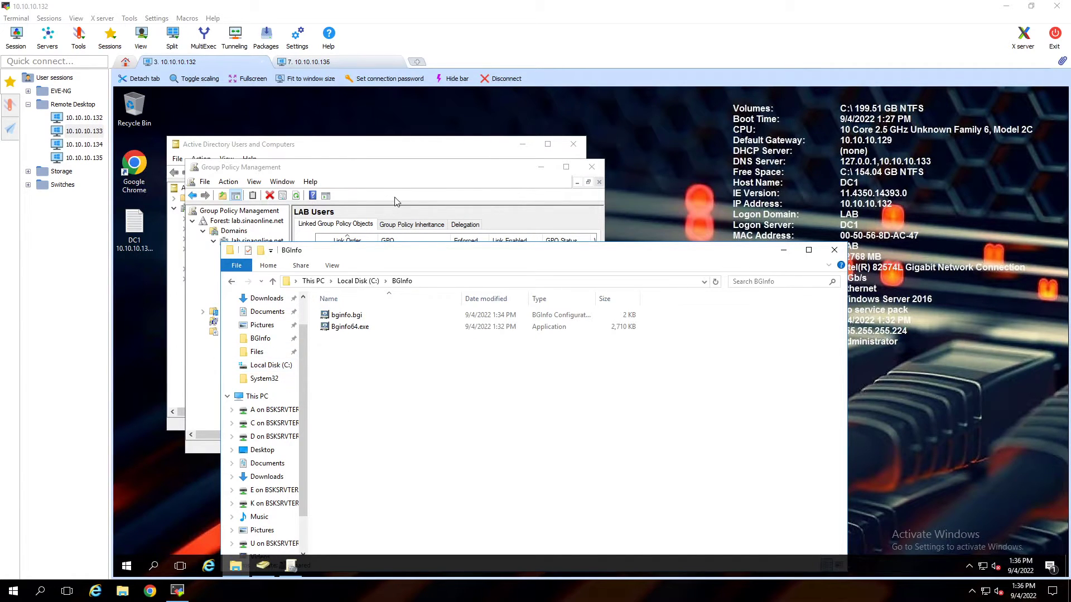
Open the BGInfo GPO linked under LAB Users in the Group Policy Management Editor.
left_click(377, 179)
left_click(357, 254)
right_click(357, 254)
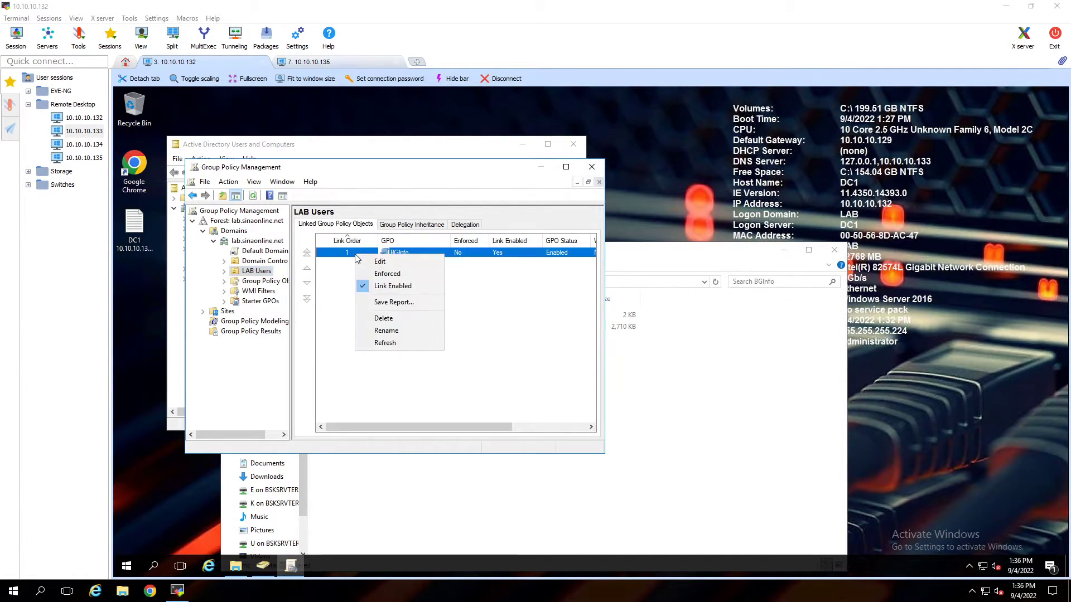
key("m")
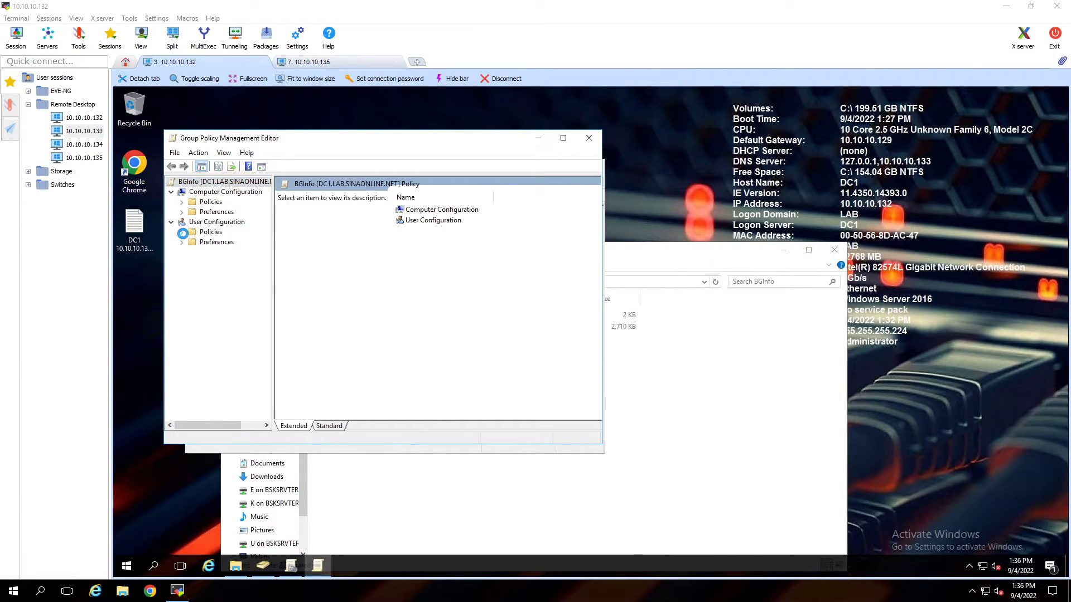
Open User Configuration > Windows Settings > Scripts > Logon properties and start adding a script.
left_click(182, 233)
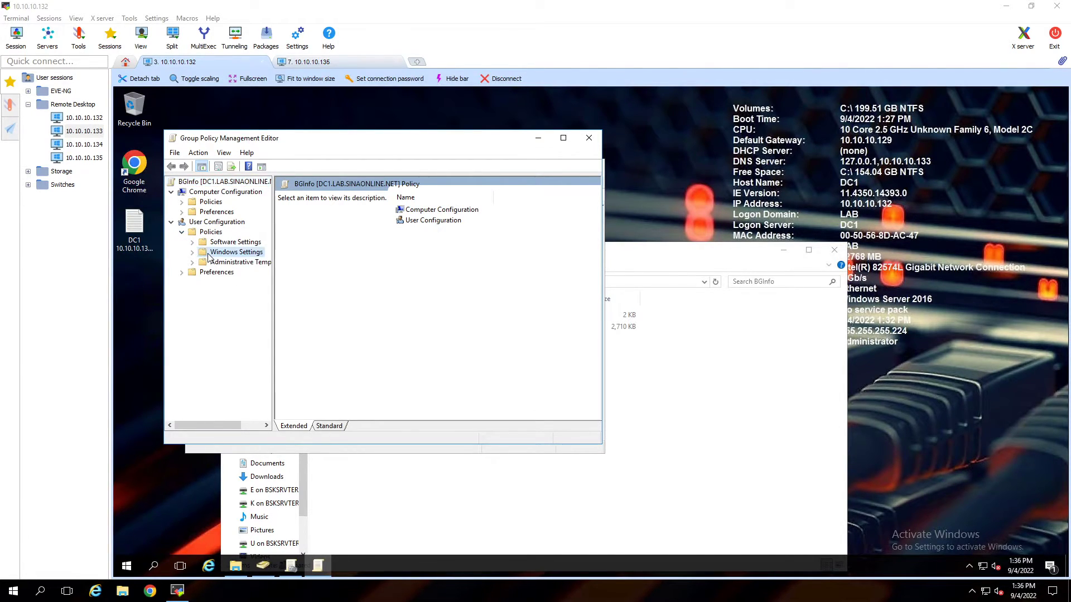
left_click(197, 257)
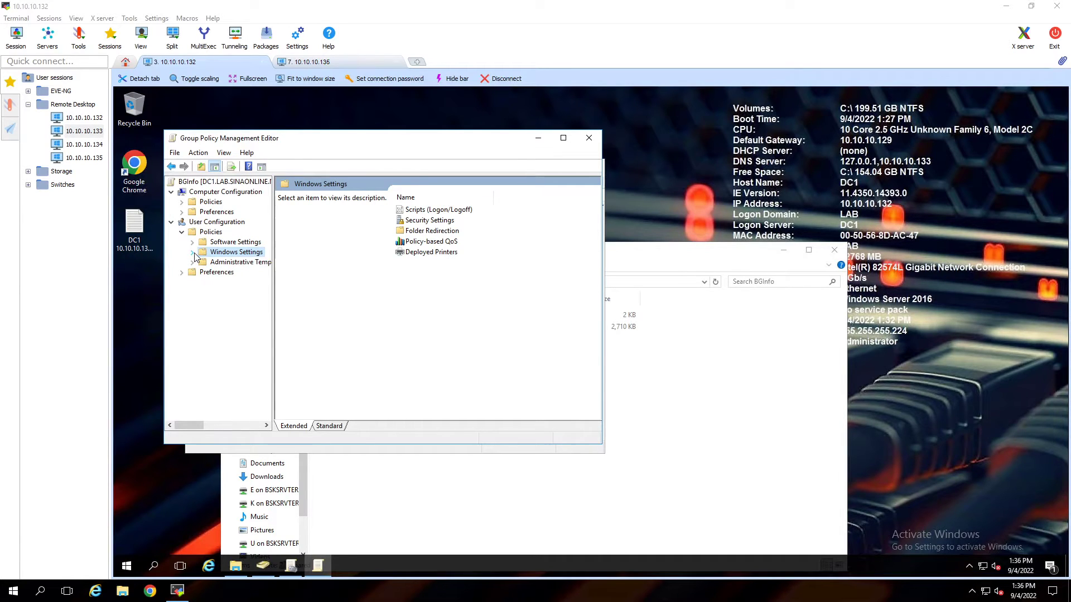
left_click(192, 253)
left_click(237, 262)
double_click(423, 210)
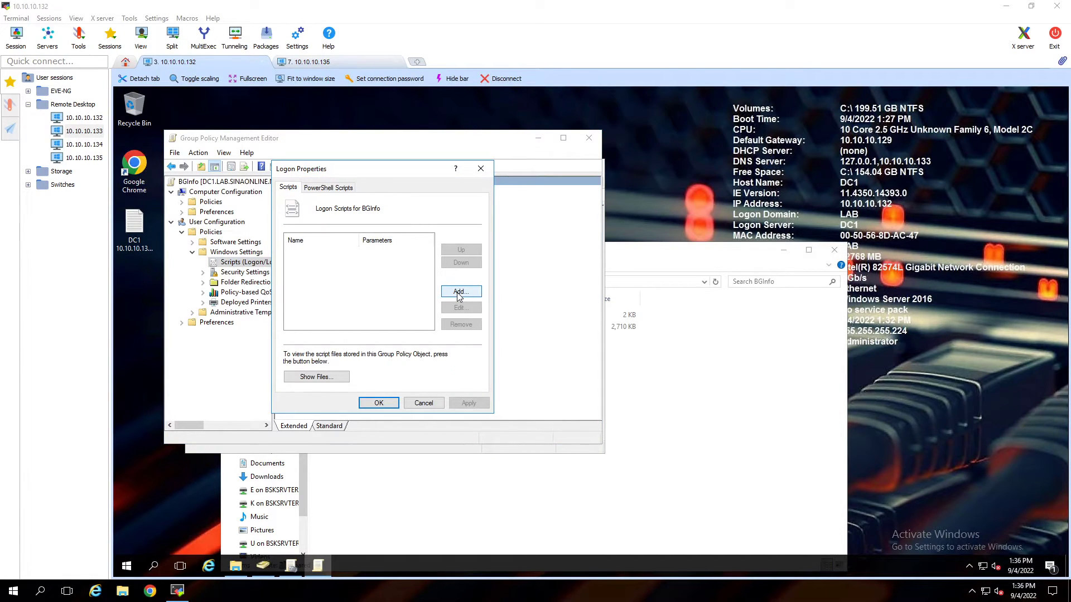
left_click(458, 294)
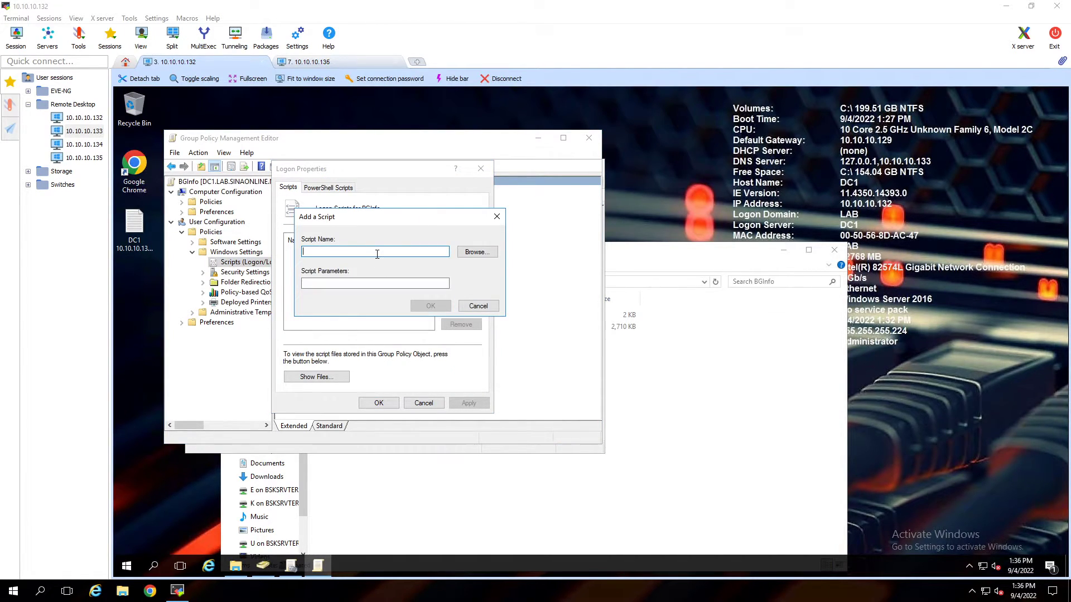
Create a new file named bginfo.bat in the Logon scripts folder, replacing the .txt extension.
left_click(478, 253)
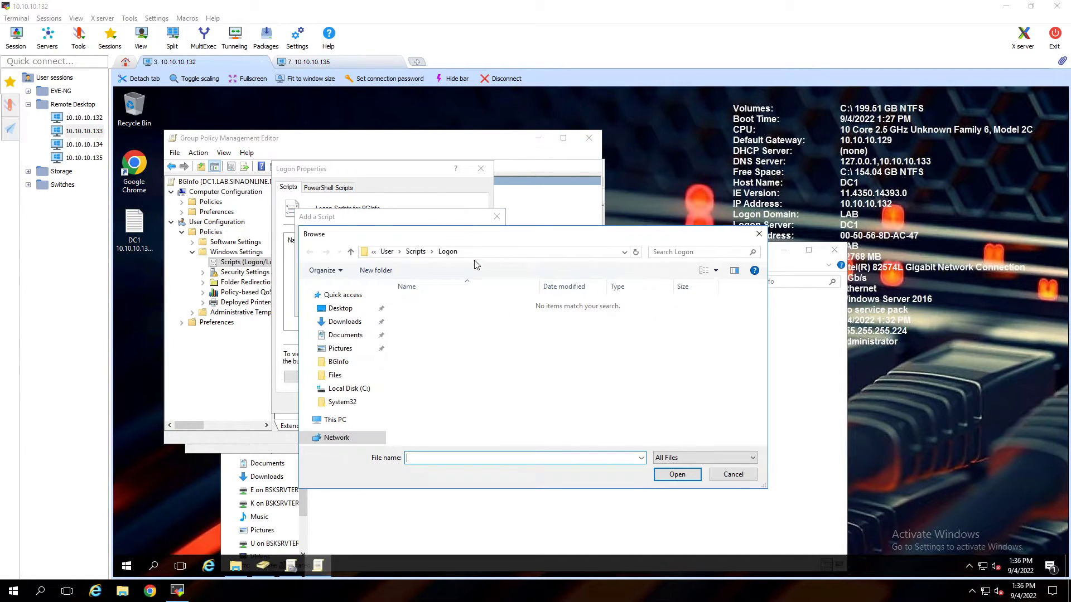
right_click(457, 328)
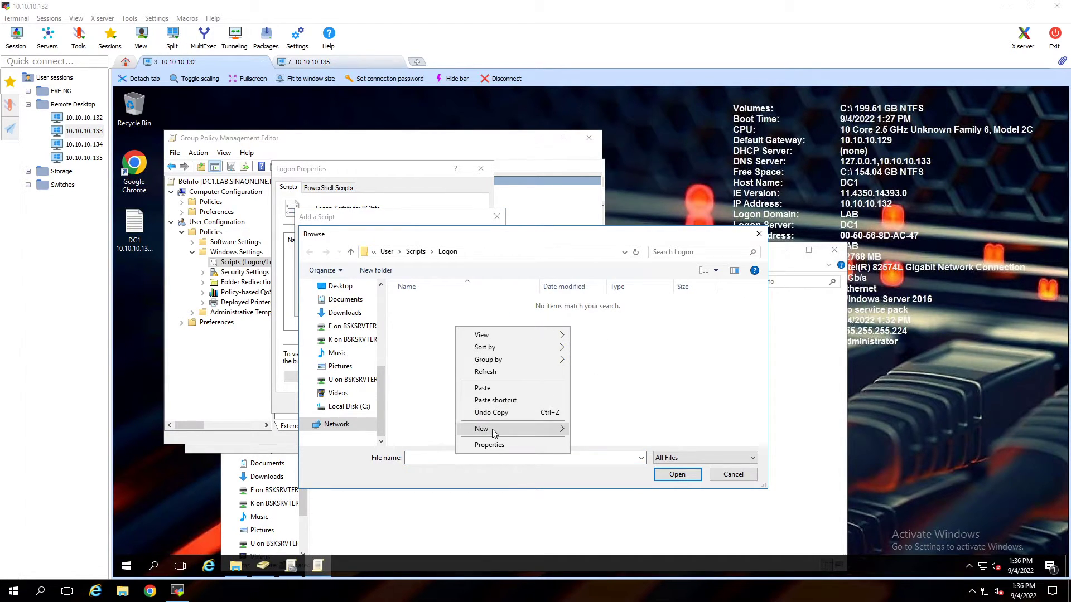
mouse_move(498, 433)
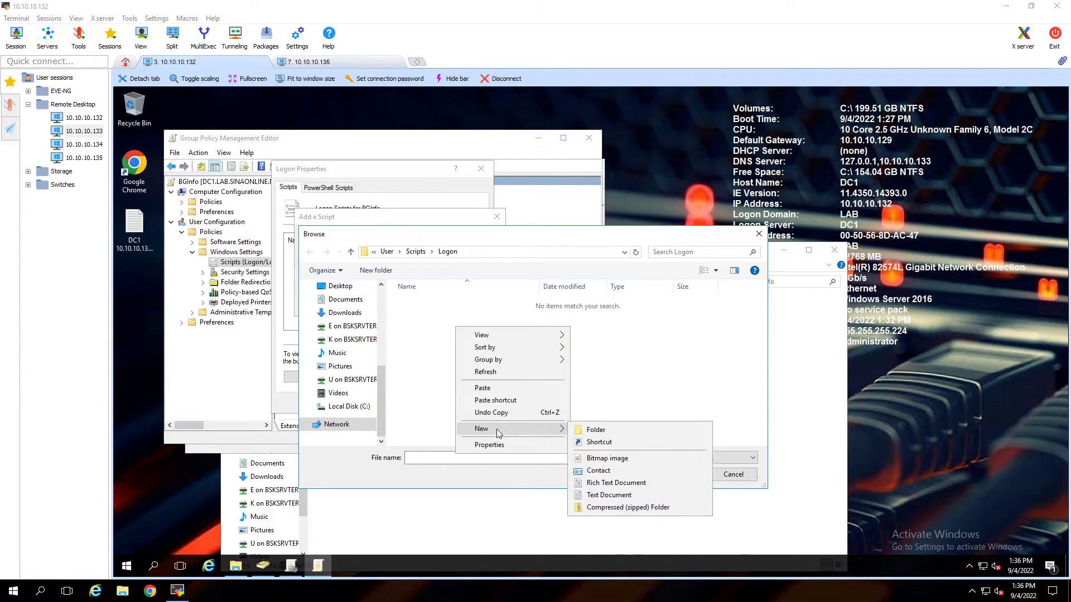
left_click(605, 495)
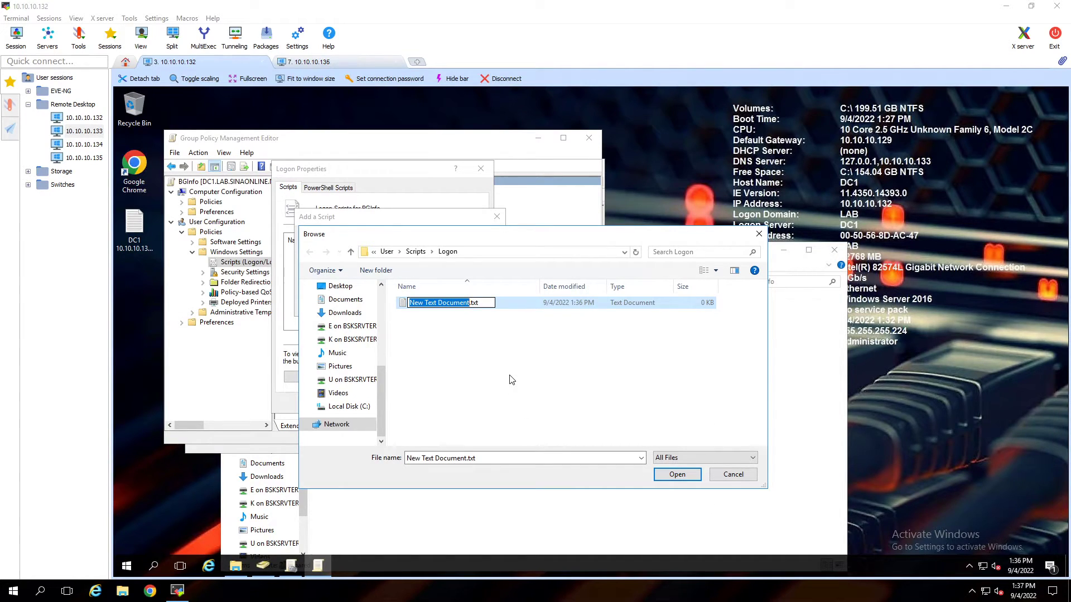
type("bginfo")
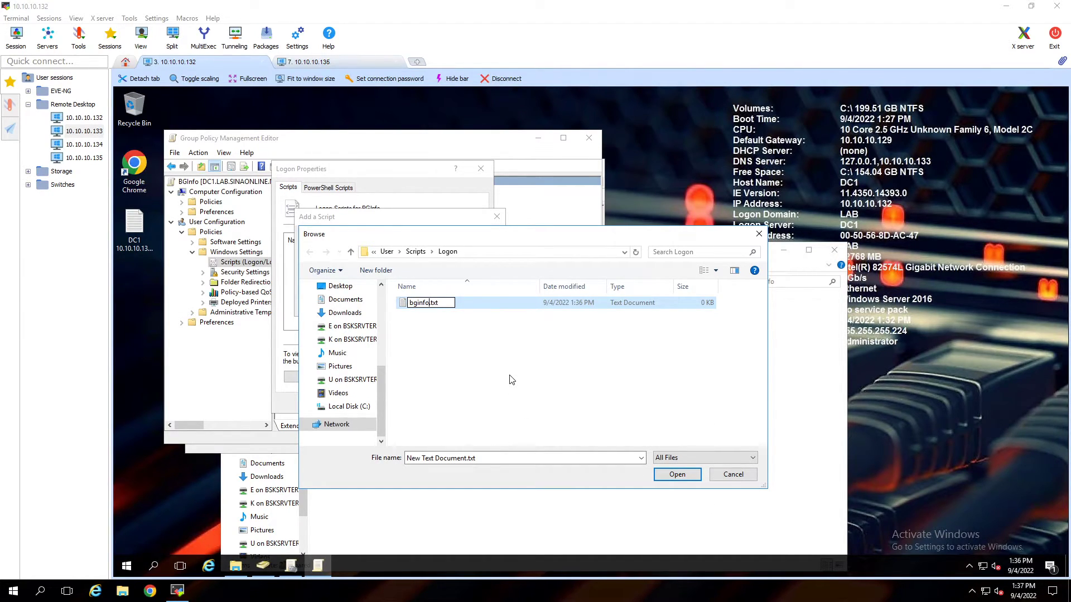
type(".bat")
key("Delete")
key("Delete")
key("Delete")
key("Delete")
key("Return")
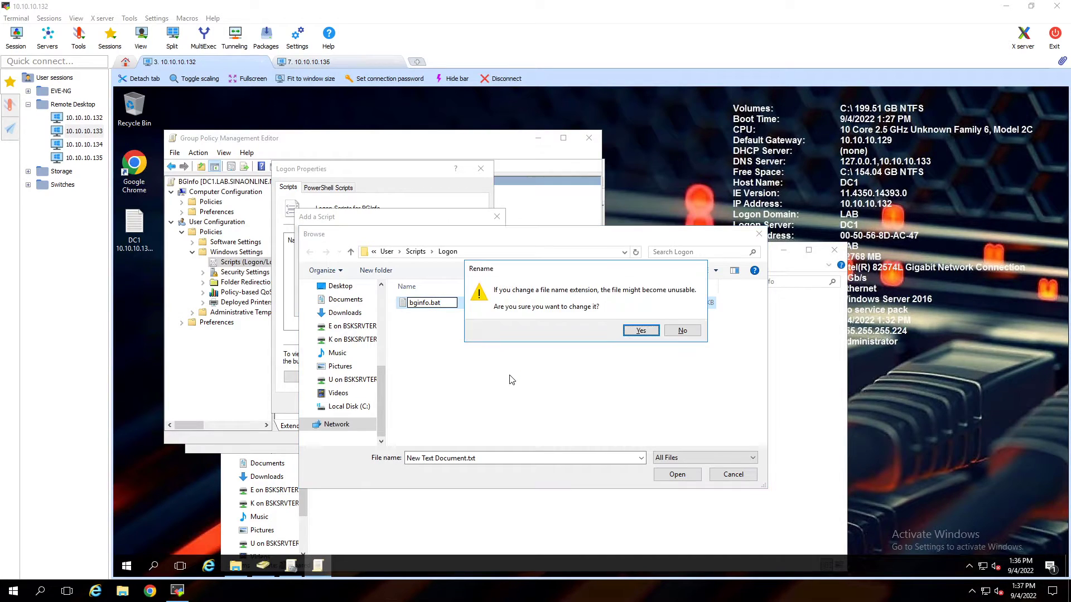
left_click(632, 332)
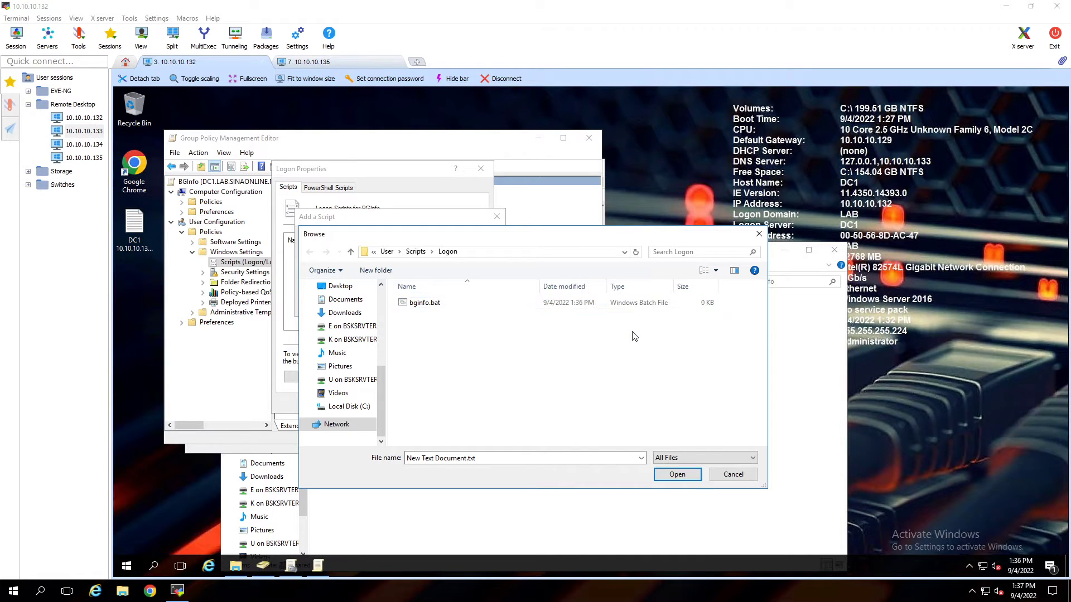
Open bginfo.bat for editing.
left_click(437, 309)
right_click(436, 307)
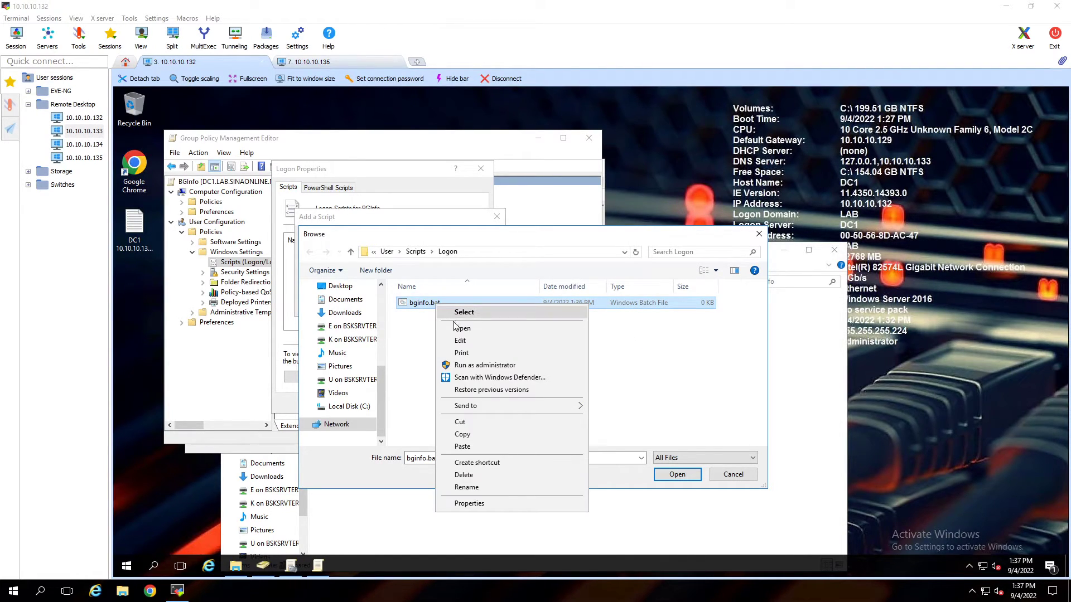
left_click(467, 342)
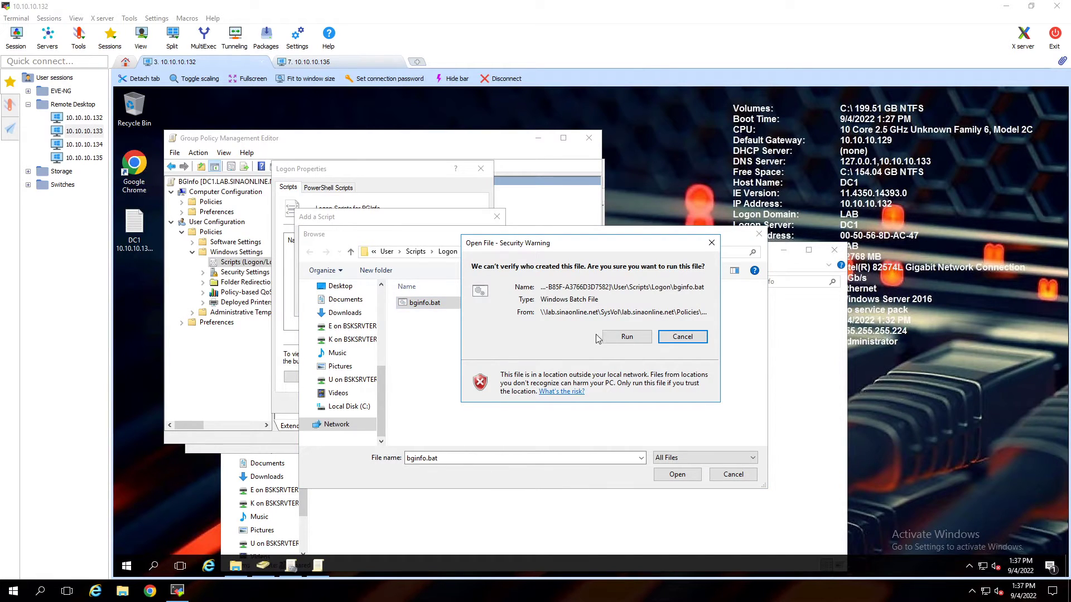
Paste the BGInfo command into bginfo.bat and change both \\DC1\scripts paths to \\DC1\BGInfo.
left_click(619, 337)
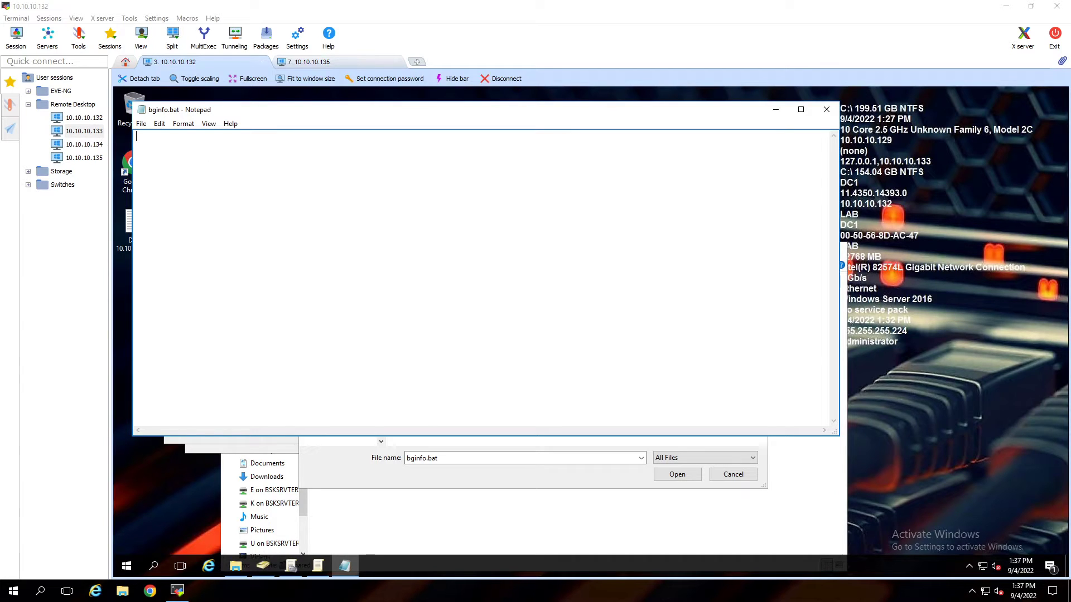
type("\\\\DC1\\scripts\\Bginfo64.exe  /timer:0 /silent /nolicprompt \\\\DC1\\scripts\\bginfo.bgi")
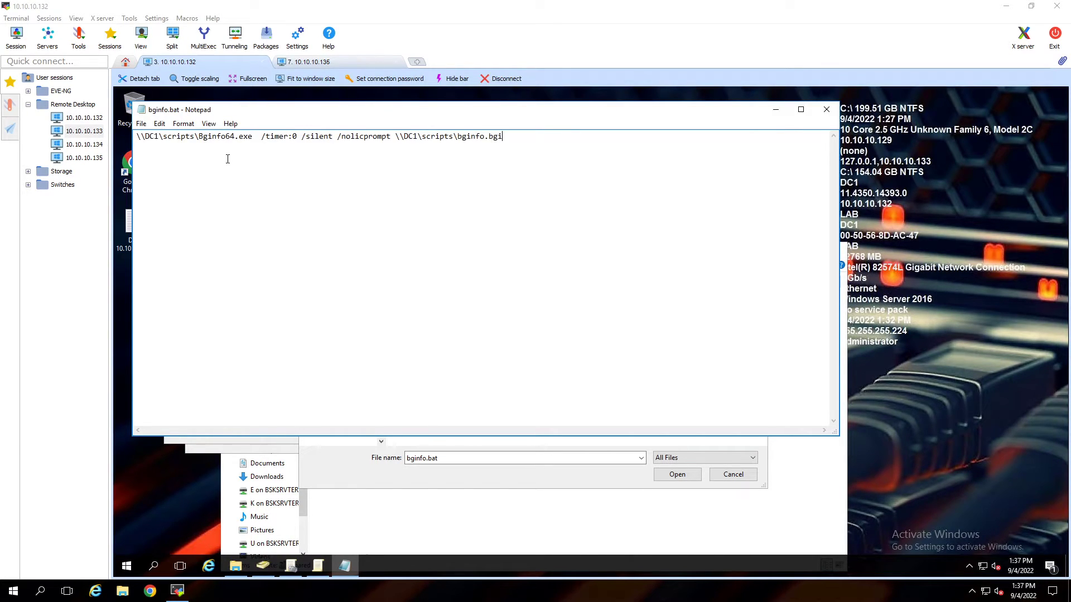
left_click(357, 59)
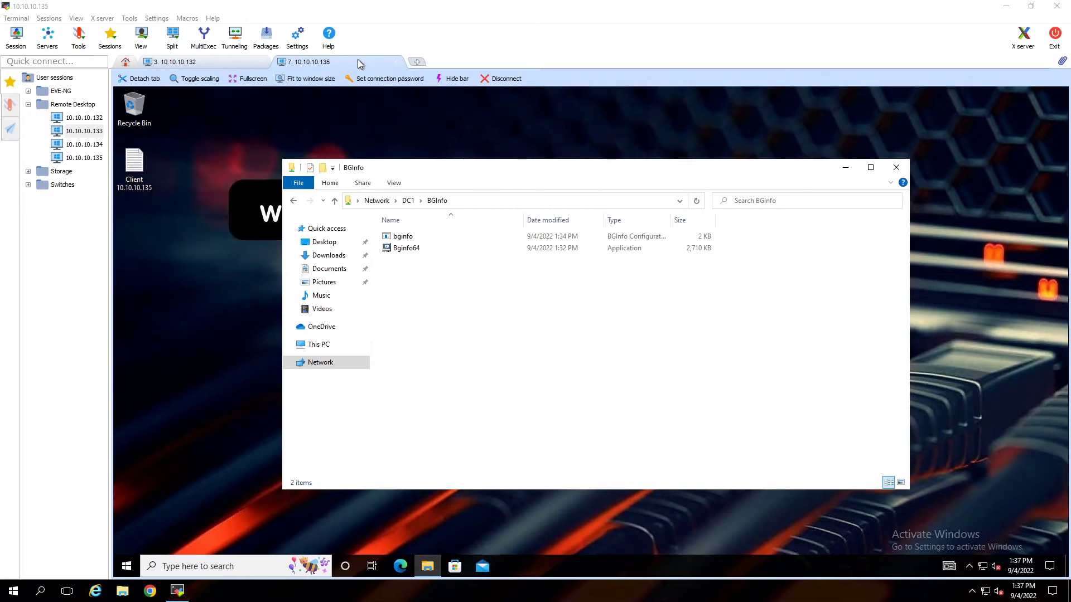
left_click(477, 203)
key("ctrl+c")
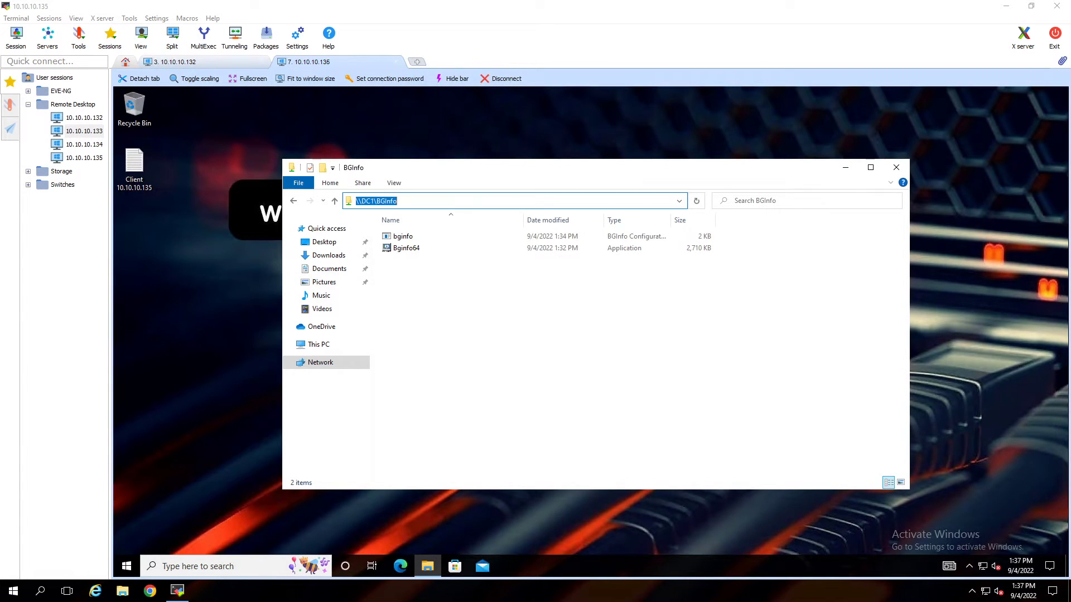
left_click(200, 59)
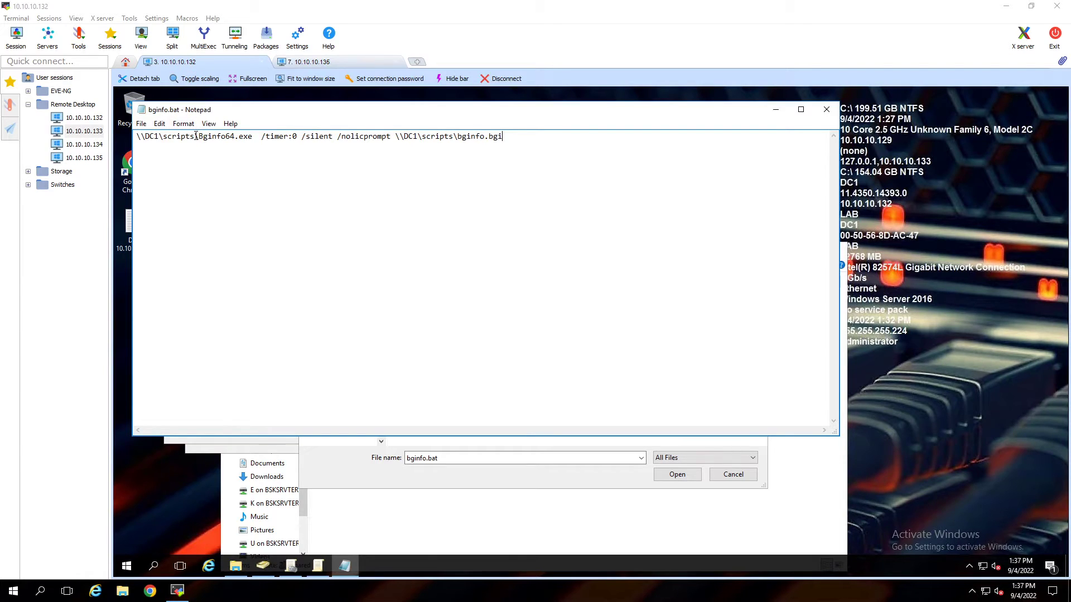
left_click_drag(195, 136, 134, 136)
key("ctrl+v")
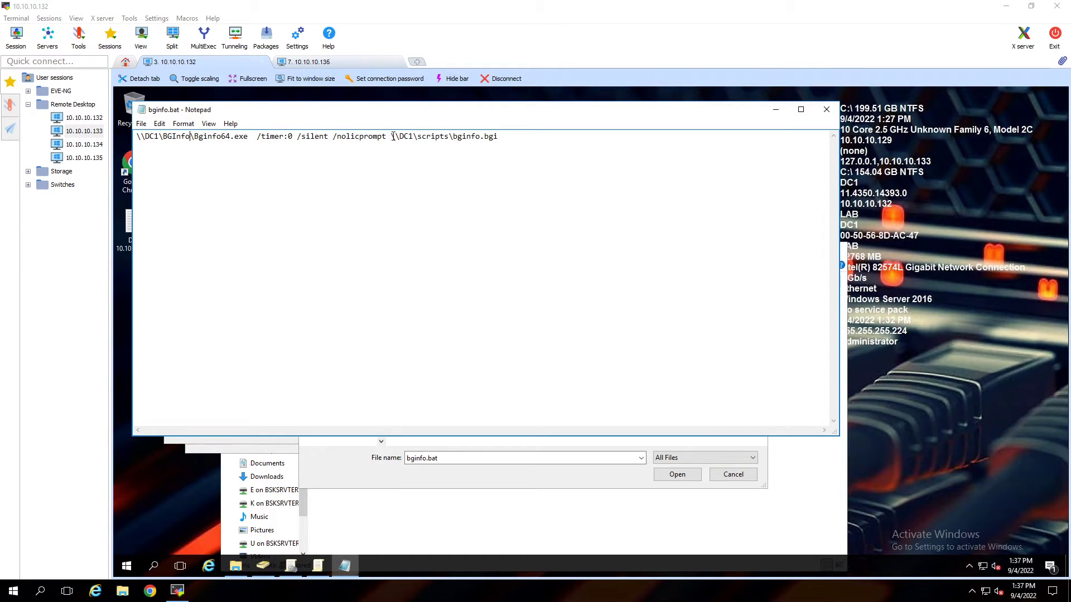
left_click_drag(404, 136, 451, 137)
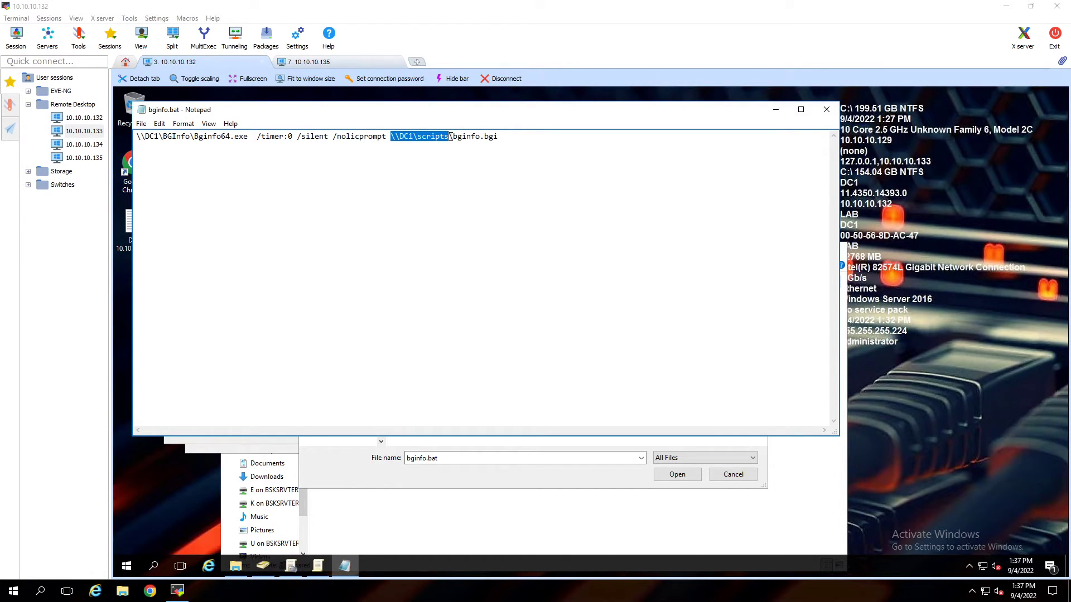
key("ctrl+v")
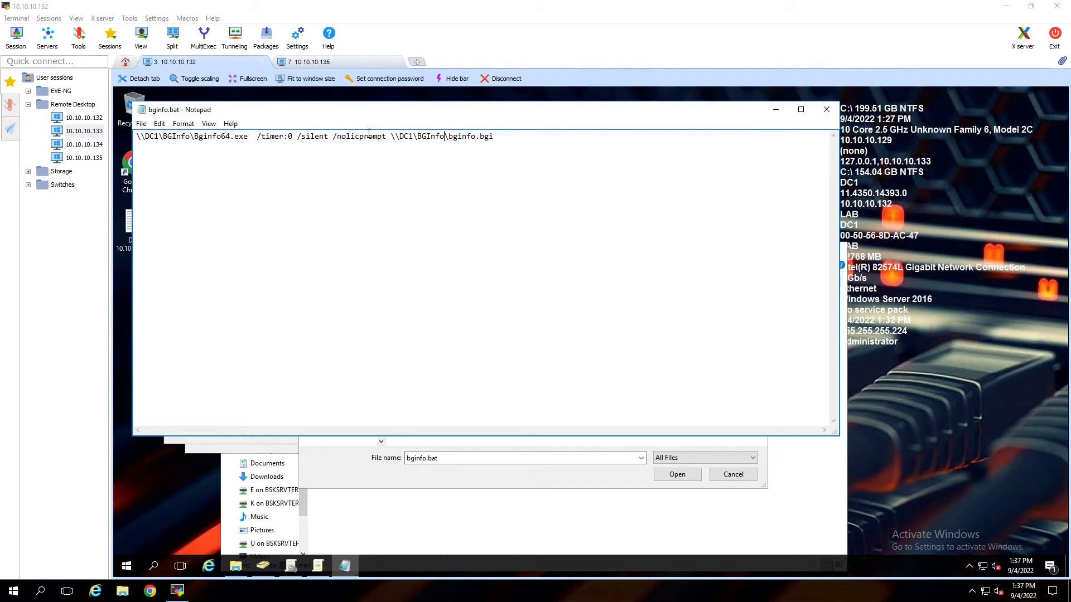
Save bginfo.bat and close Notepad.
left_click(141, 123)
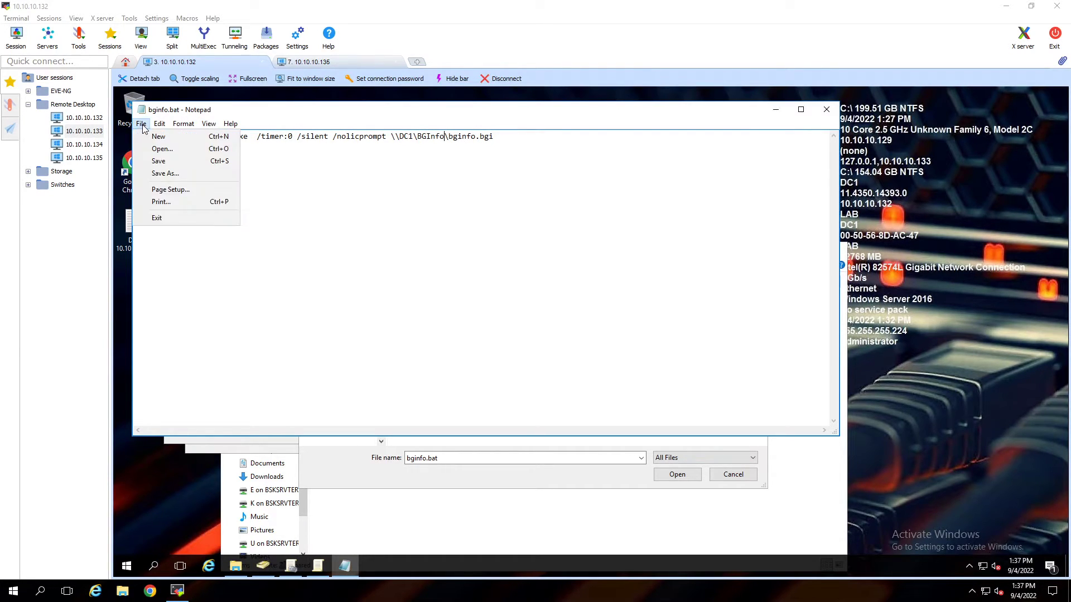
left_click(158, 161)
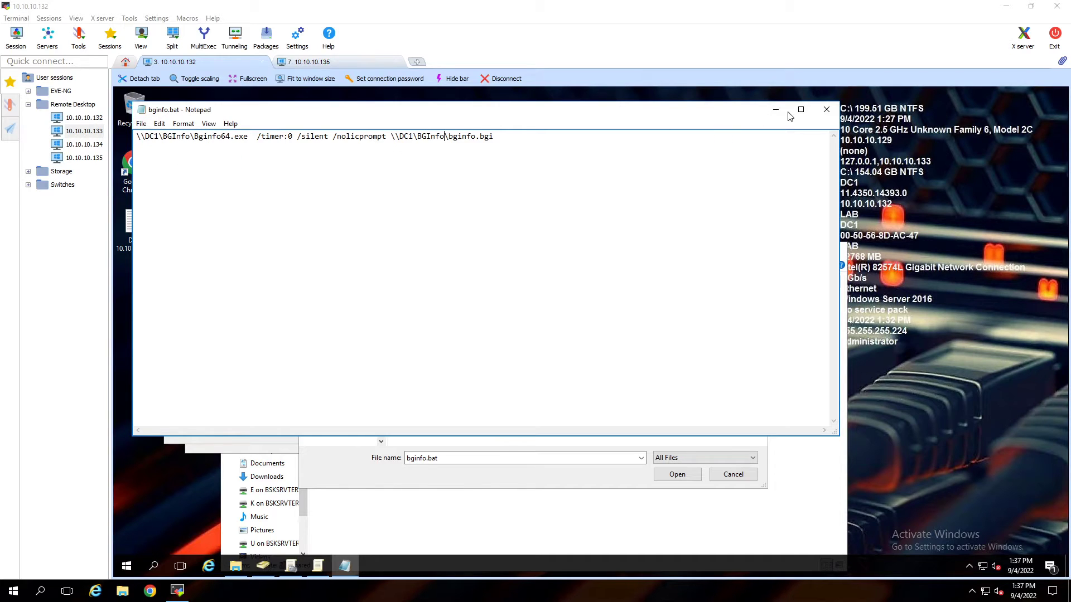
left_click(827, 110)
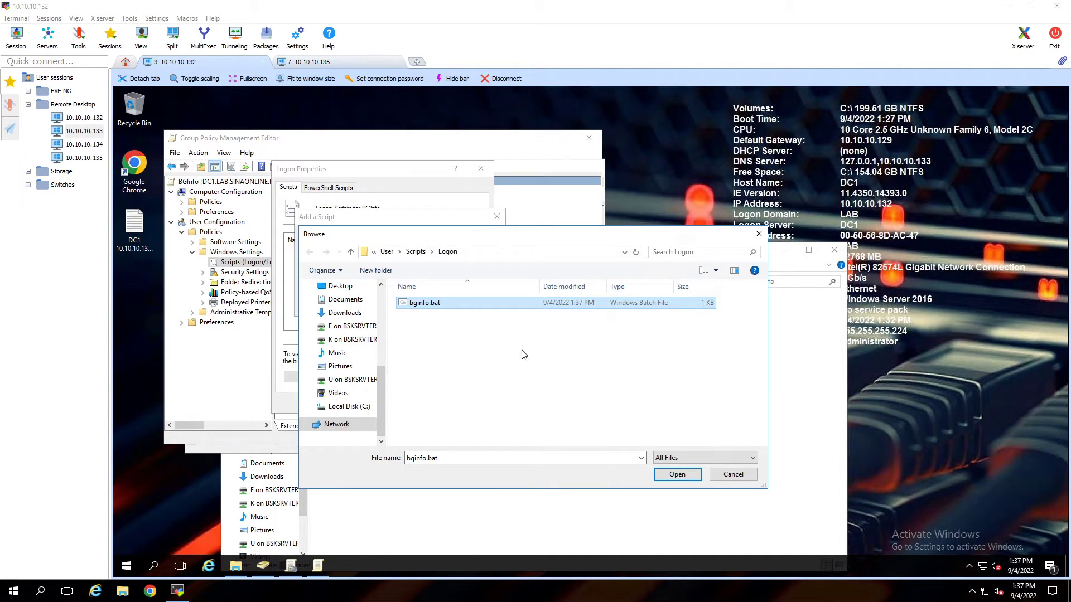
Select bginfo.bat, confirm it in Add a Script and Logon Properties, then close the editor.
left_click(677, 476)
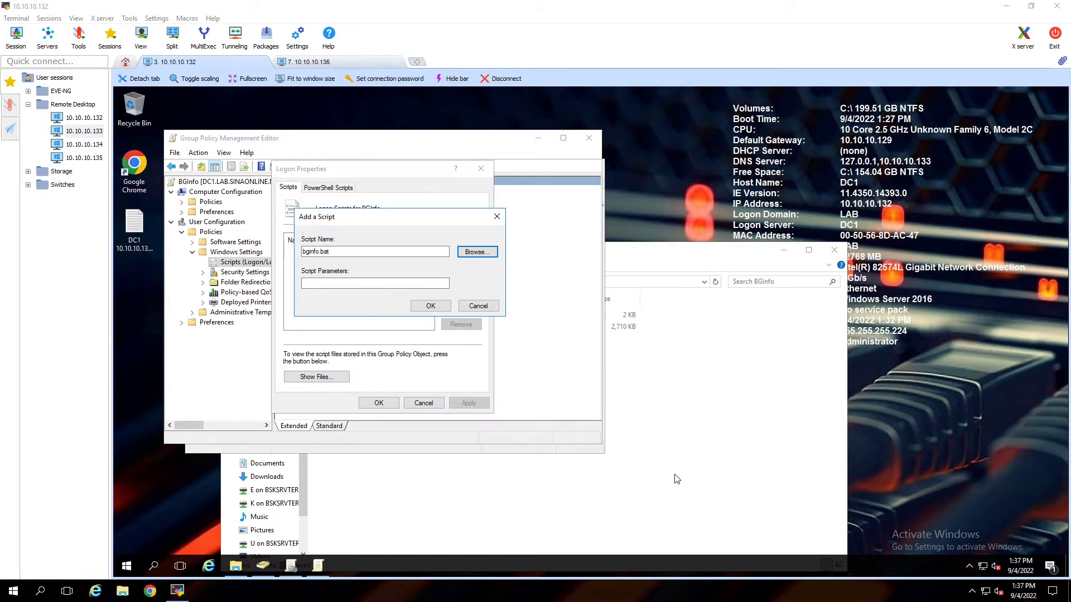
left_click(431, 307)
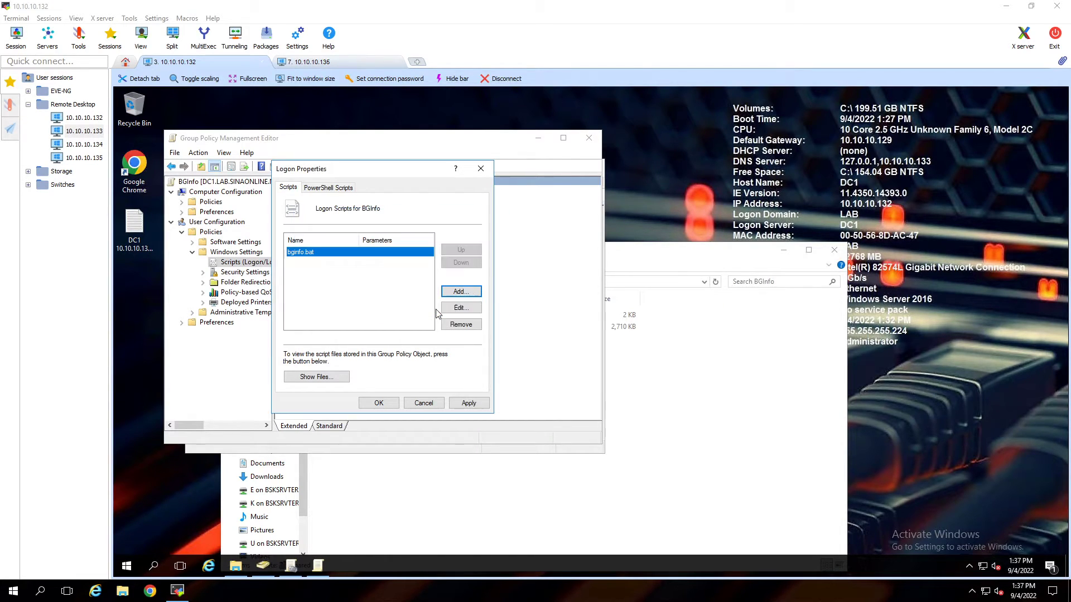
left_click(468, 404)
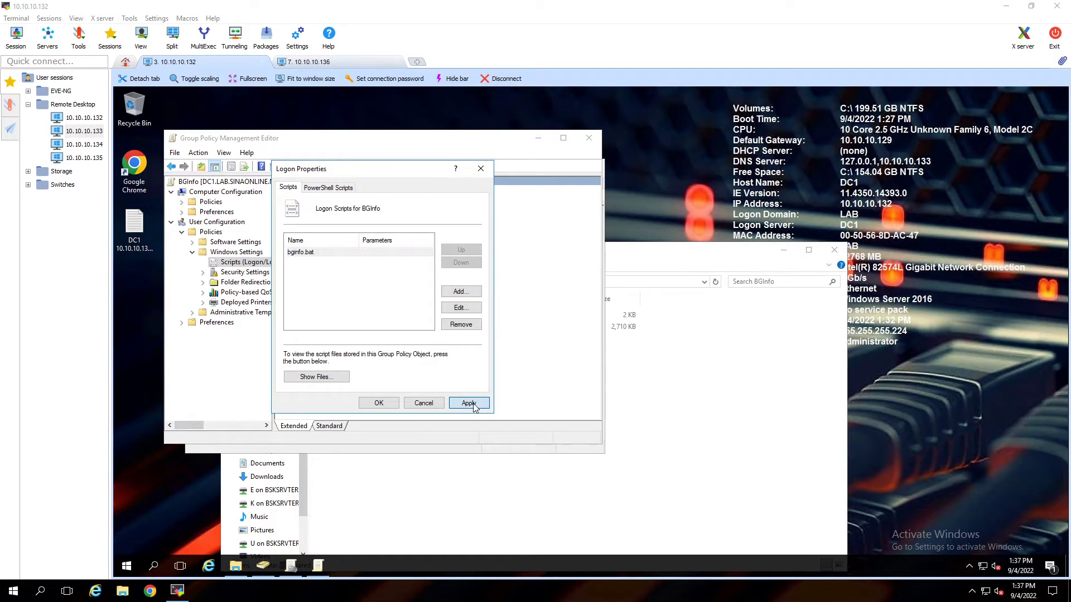
left_click(378, 404)
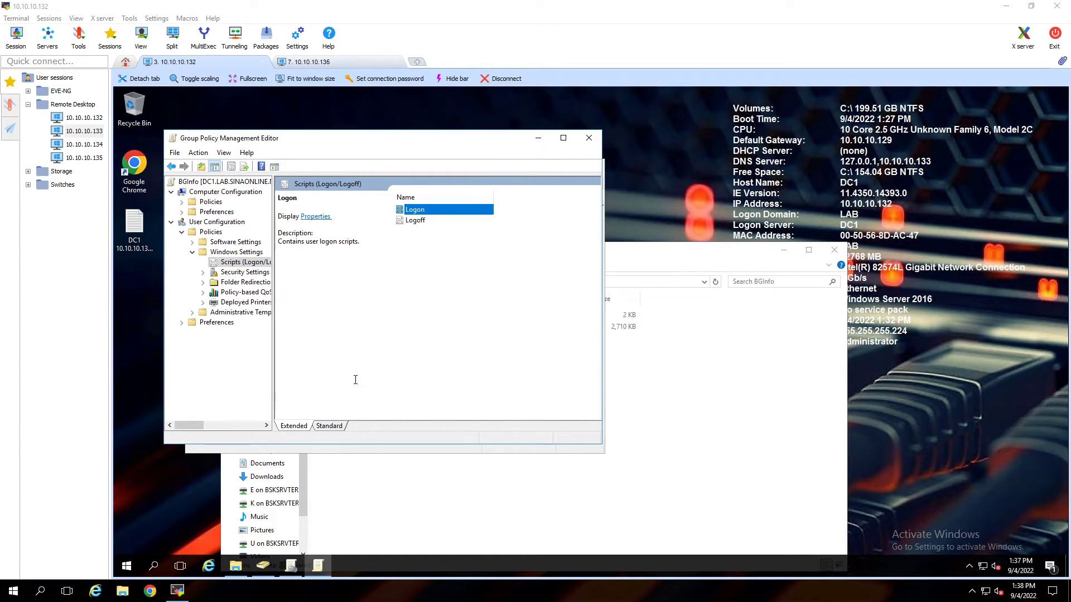
left_click(588, 139)
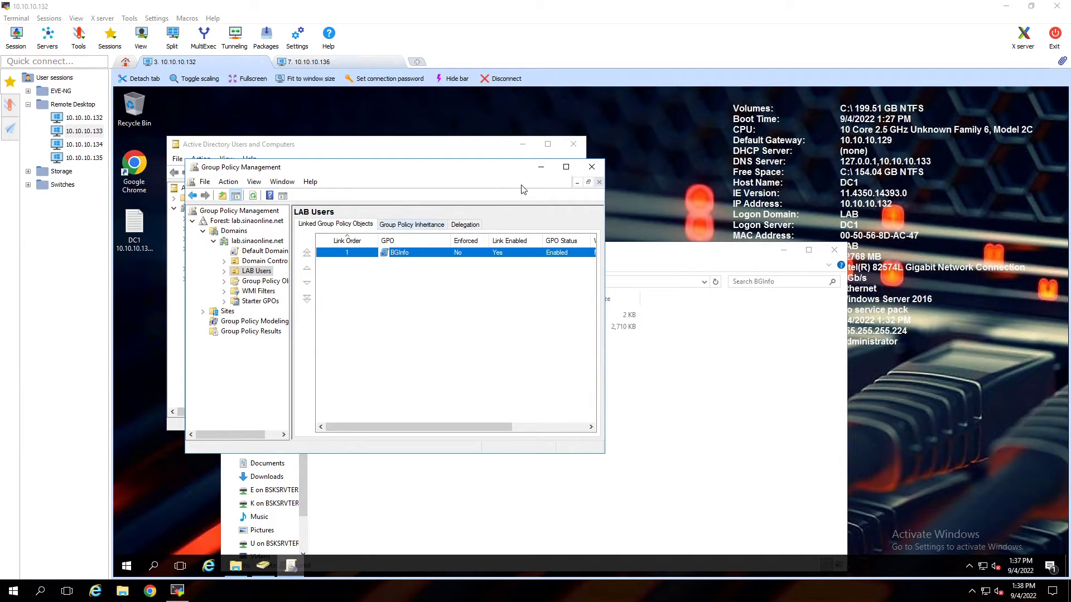
Close Group Policy Management and Active Directory Users and Computers, then close the client's BGInfo folder.
left_click(590, 165)
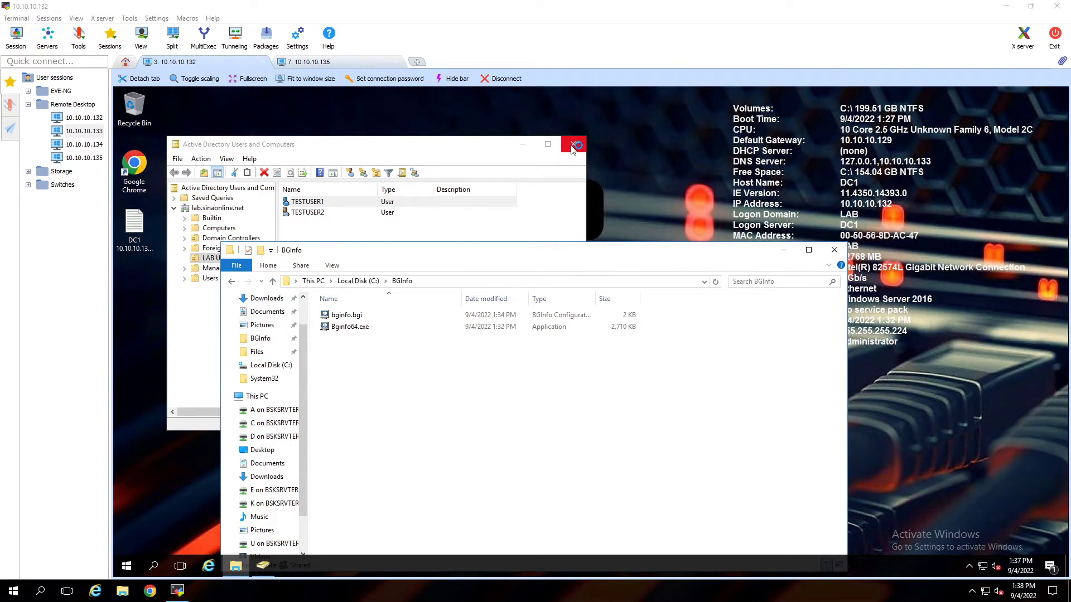
left_click(576, 145)
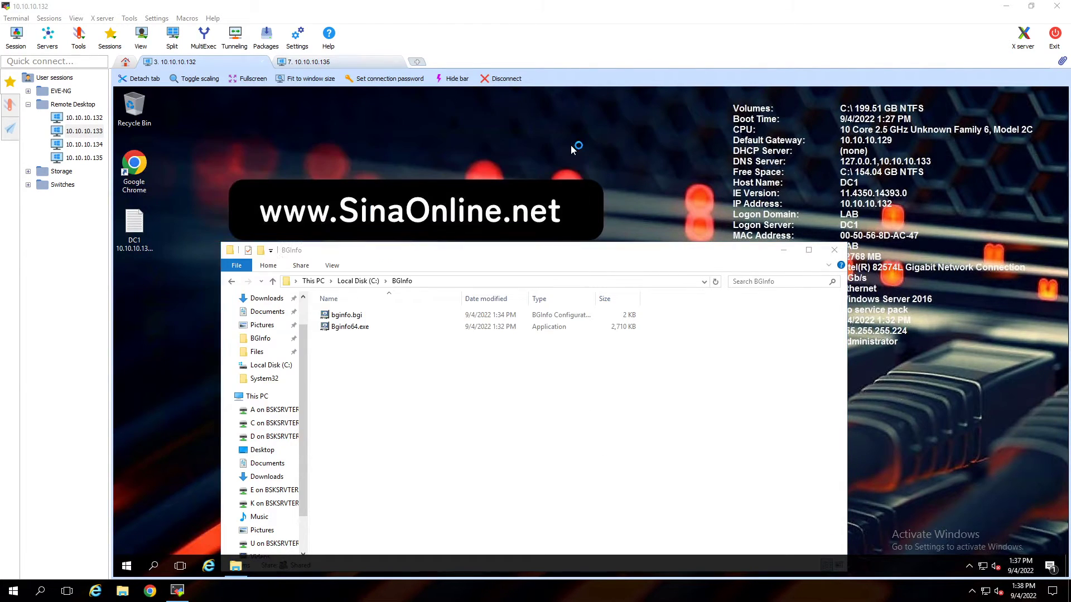
left_click(339, 60)
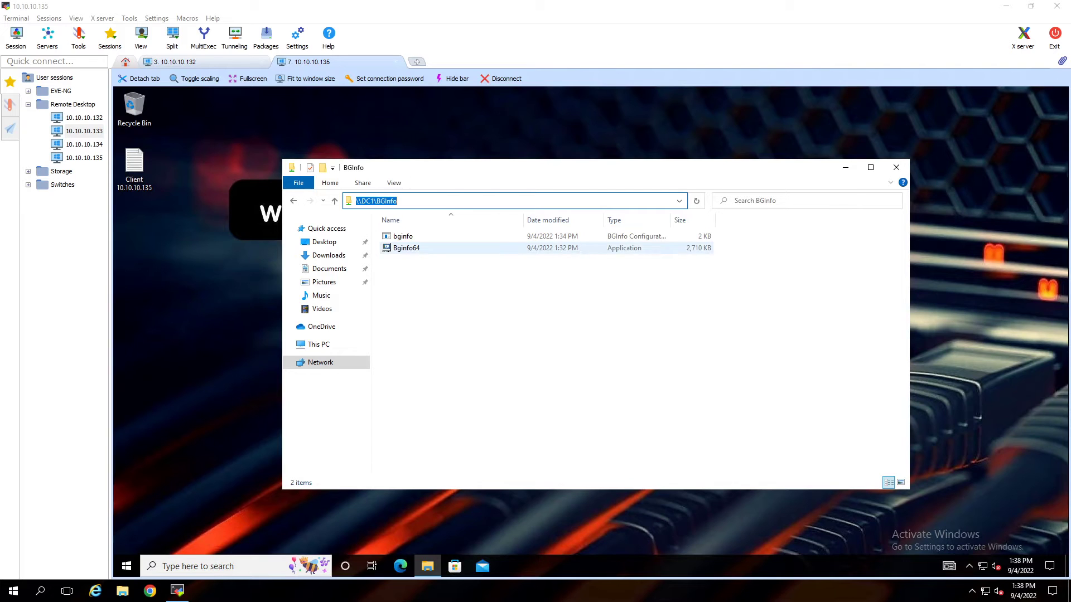
left_click(894, 167)
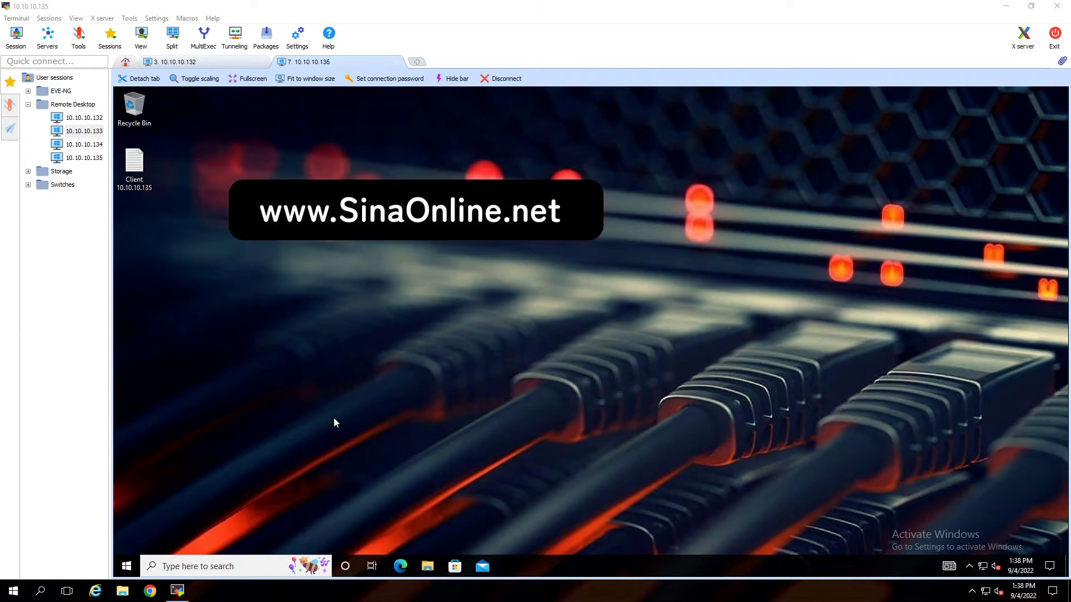
Run gpupdate /force in Command Prompt on the client, then close the window.
left_click(127, 566)
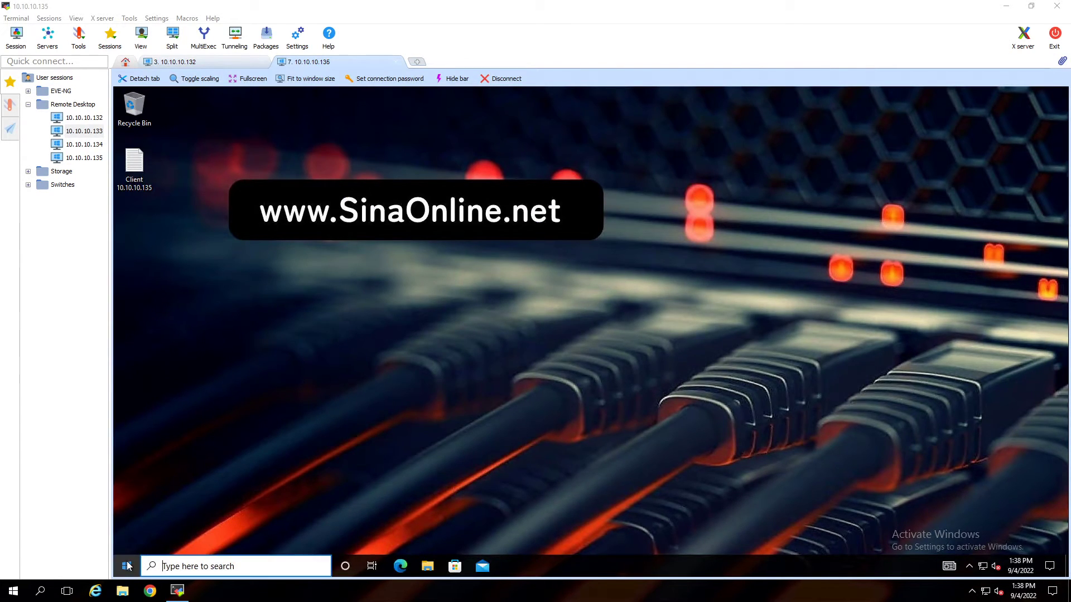
type("cmd")
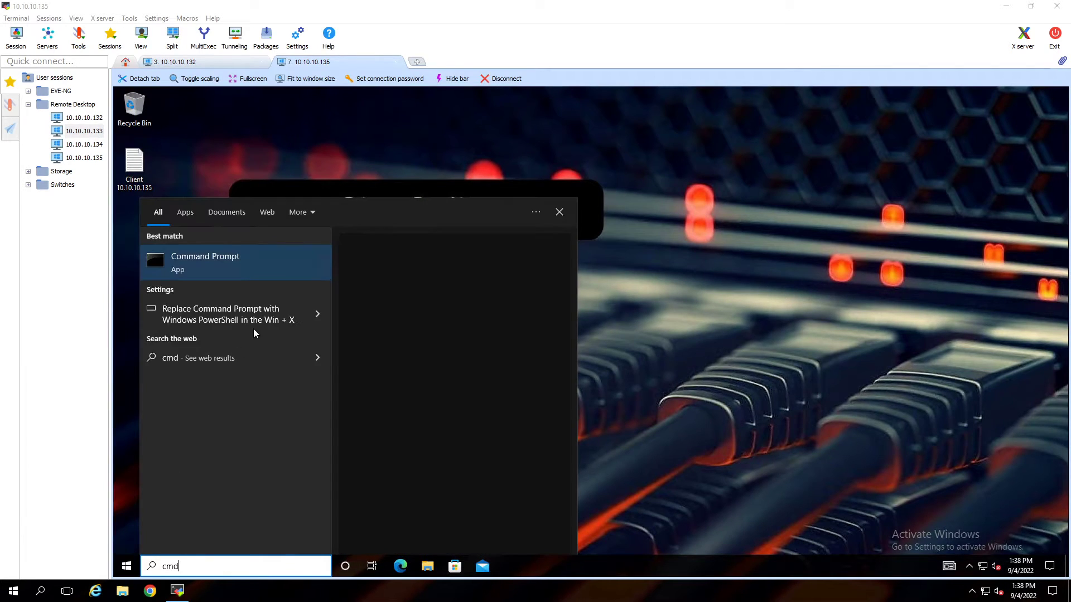
left_click(202, 261)
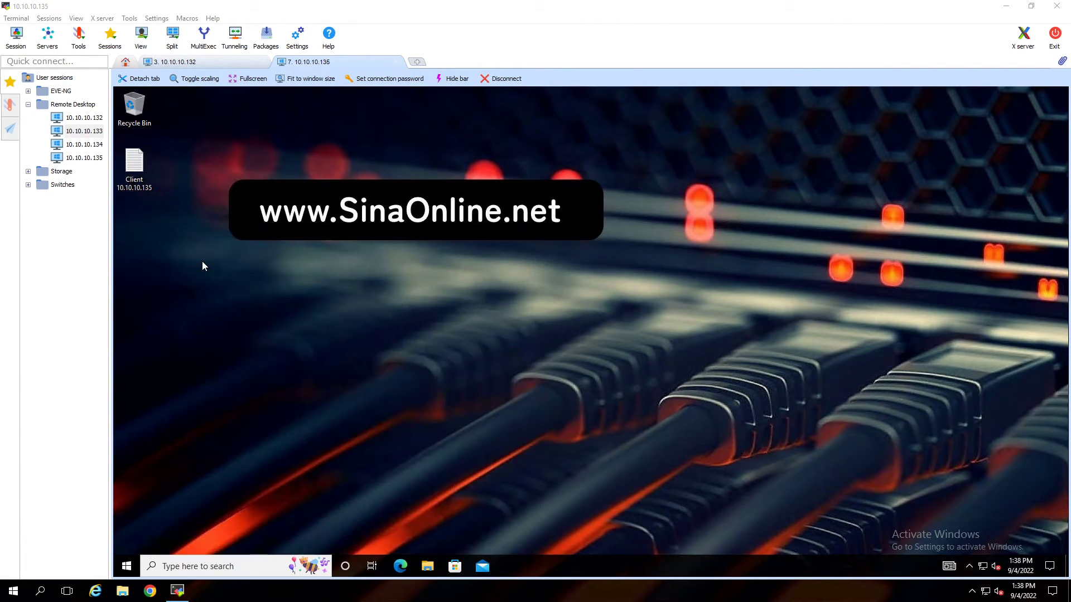
type("gp")
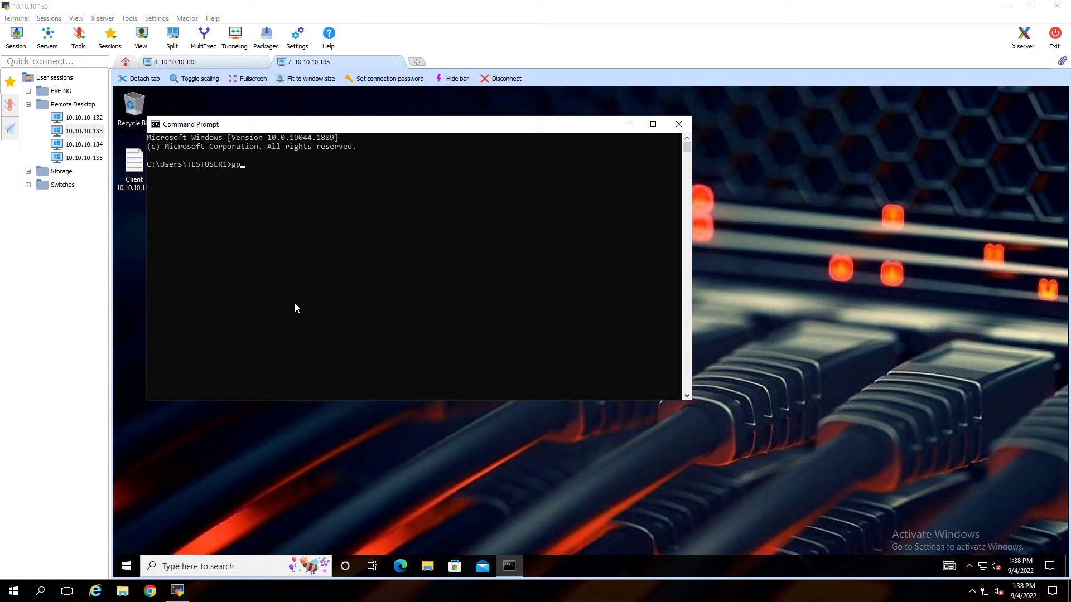
type("update /force")
key("Return")
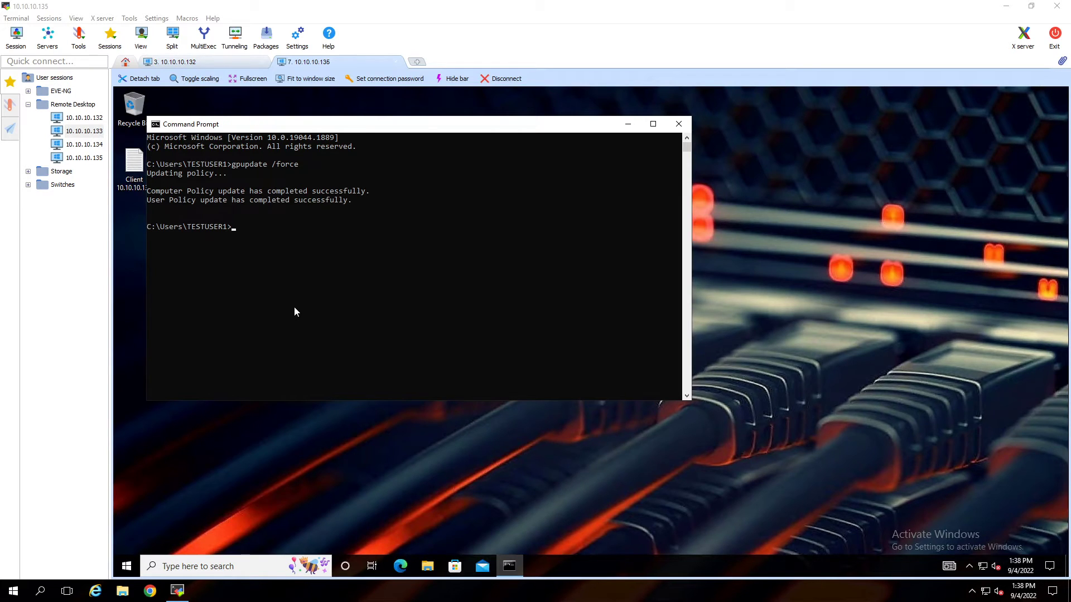
left_click(679, 123)
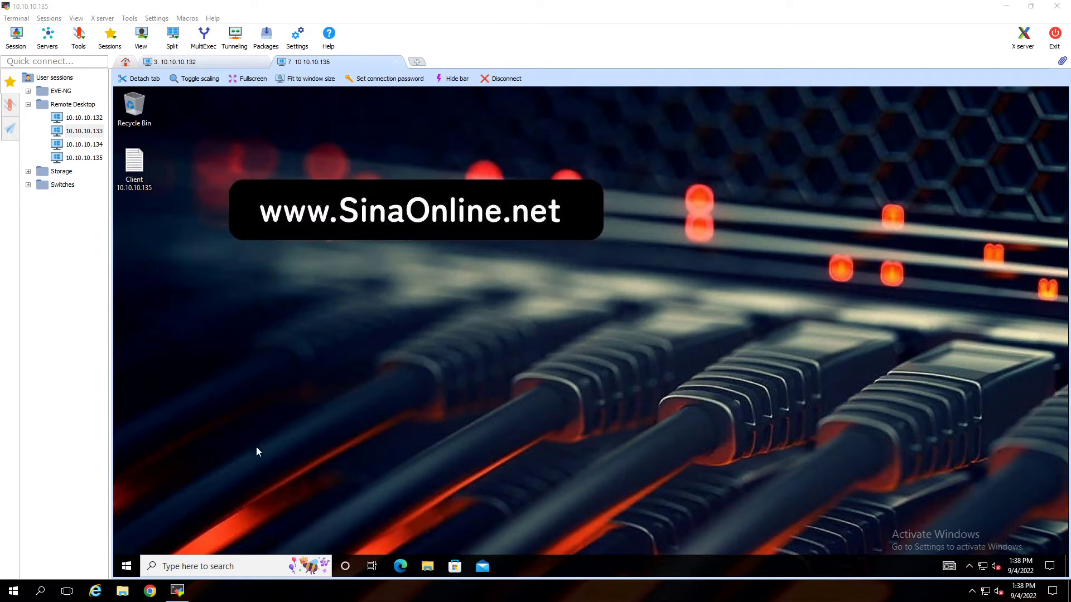
Sign out of the Windows 10 client, log back in, and highlight the BGInfo details on the wallpaper.
left_click(126, 567)
left_click(127, 436)
left_click(156, 410)
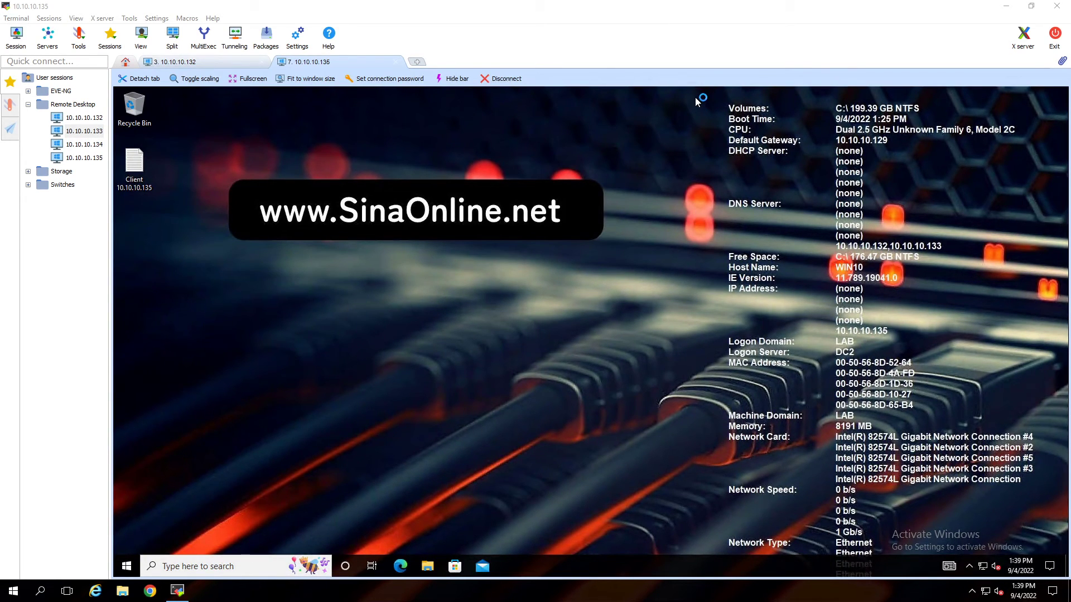
left_click_drag(695, 97, 979, 360)
Switch back to the DC1 10.10.10.132 session and minimize MobaXterm.
left_click(203, 66)
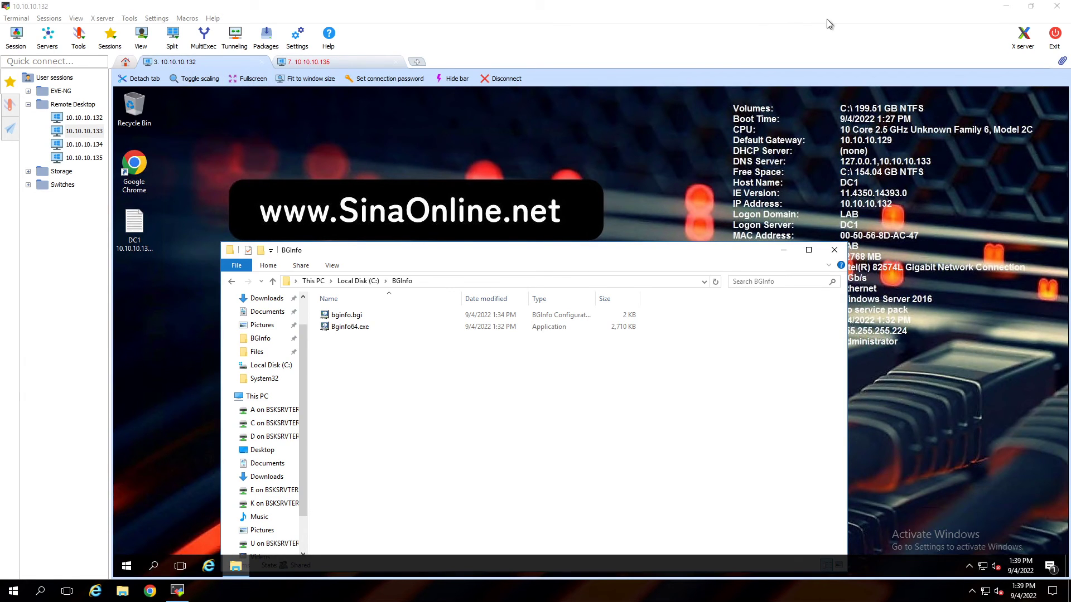
left_click(1005, 6)
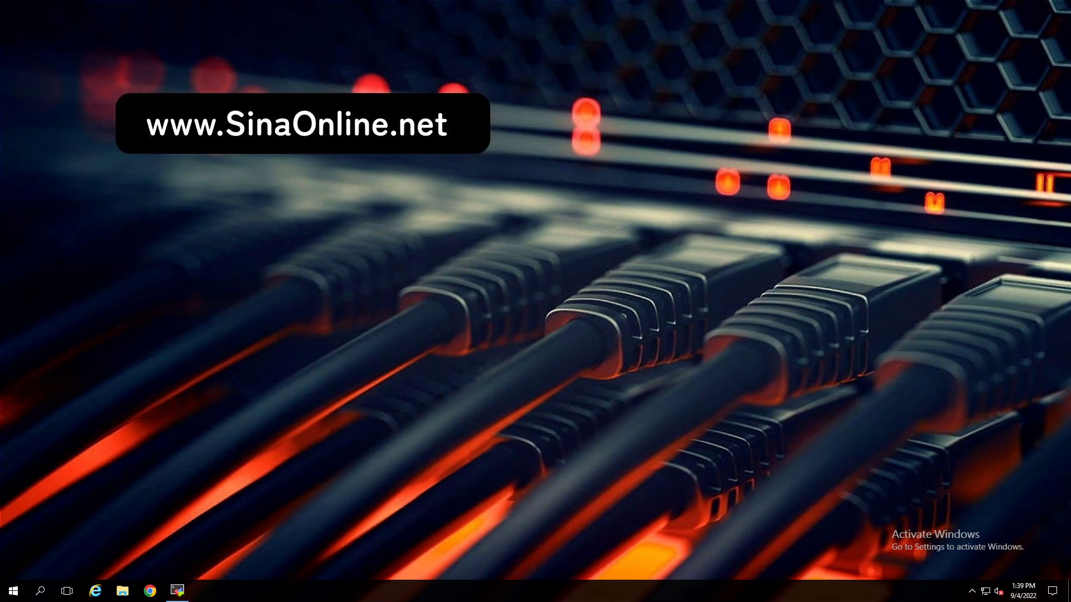